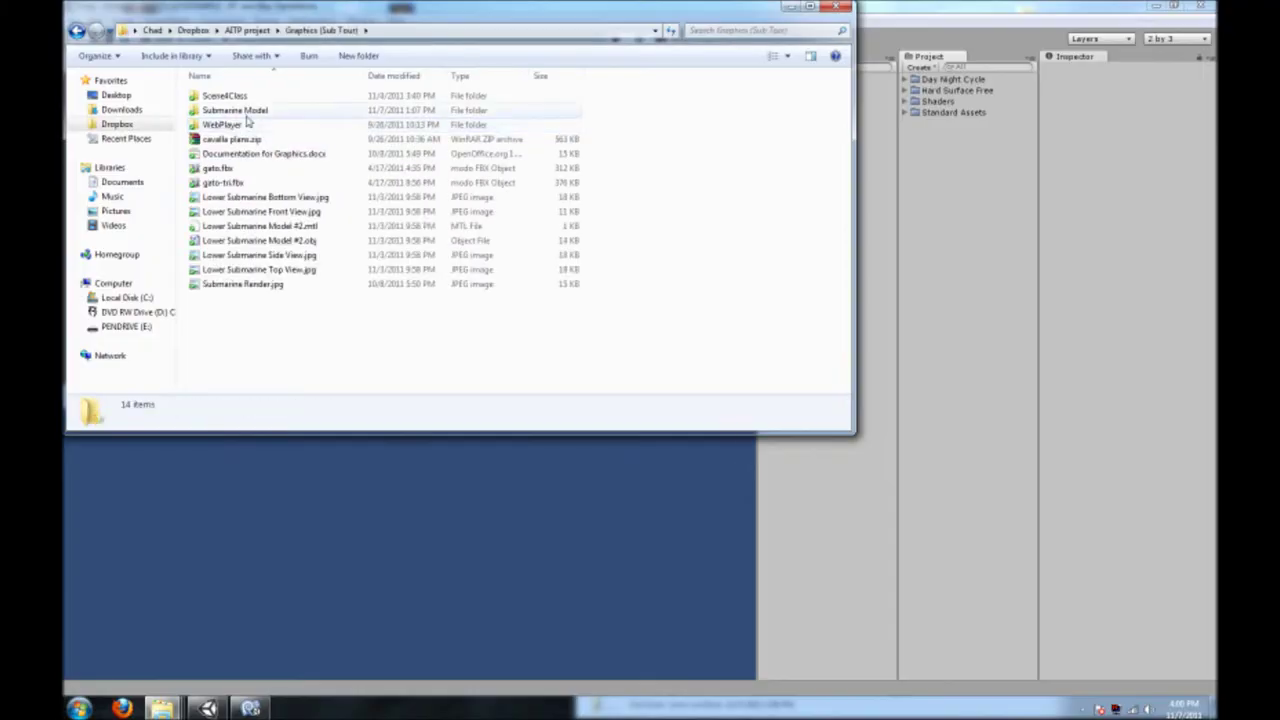
Copy Submarine Model #4.obj into the new Assets/Models folder and launch modo
double_click(300, 131)
right_click(458, 128)
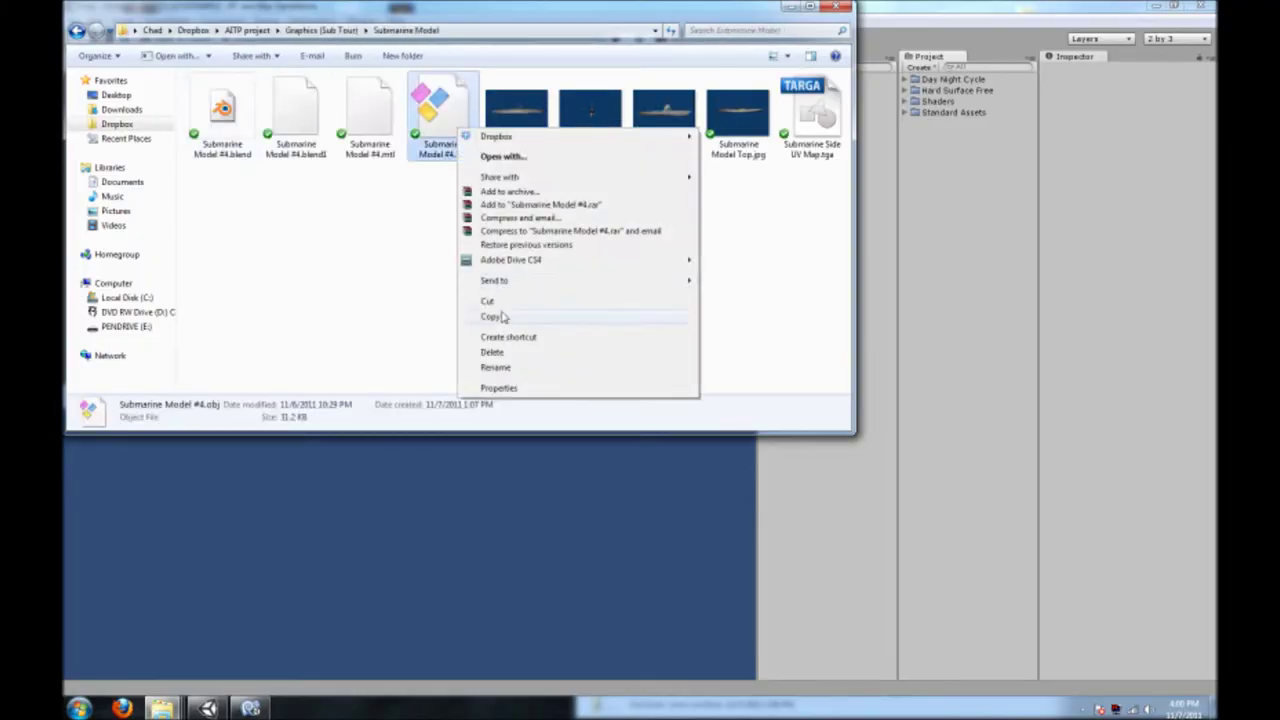
click(503, 305)
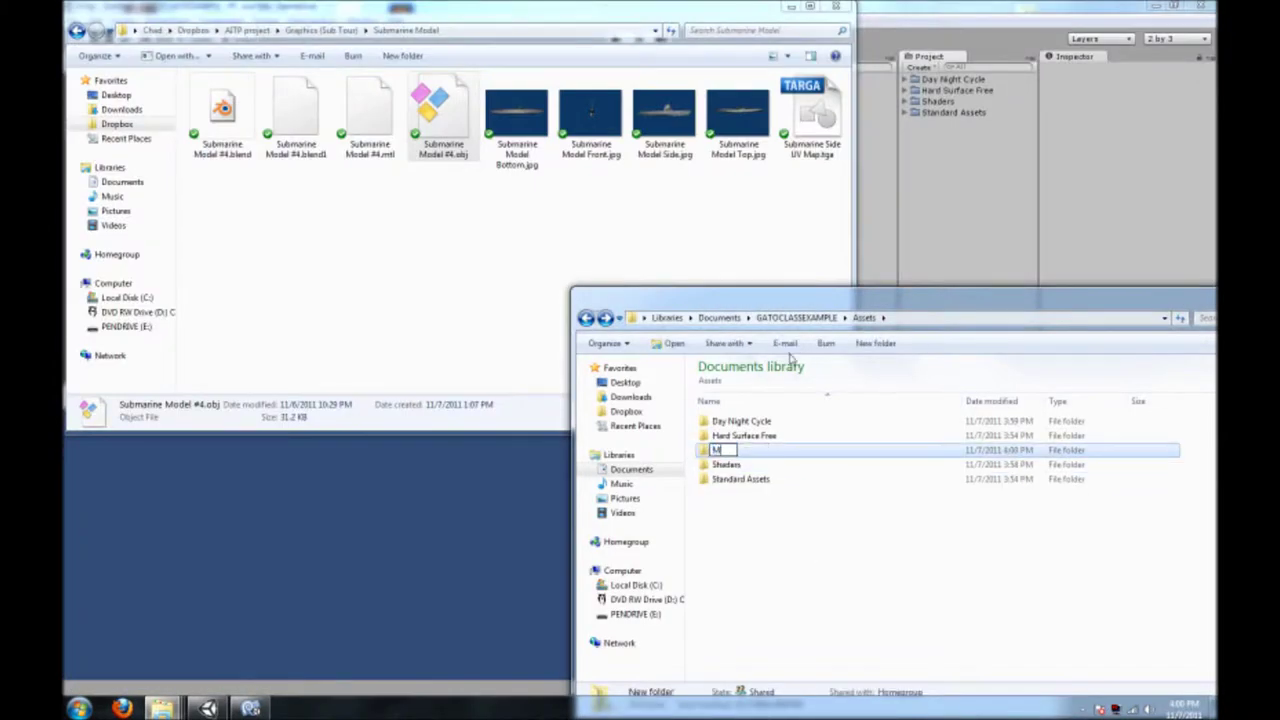
double_click(726, 450)
key(ctrl+v)
click(79, 708)
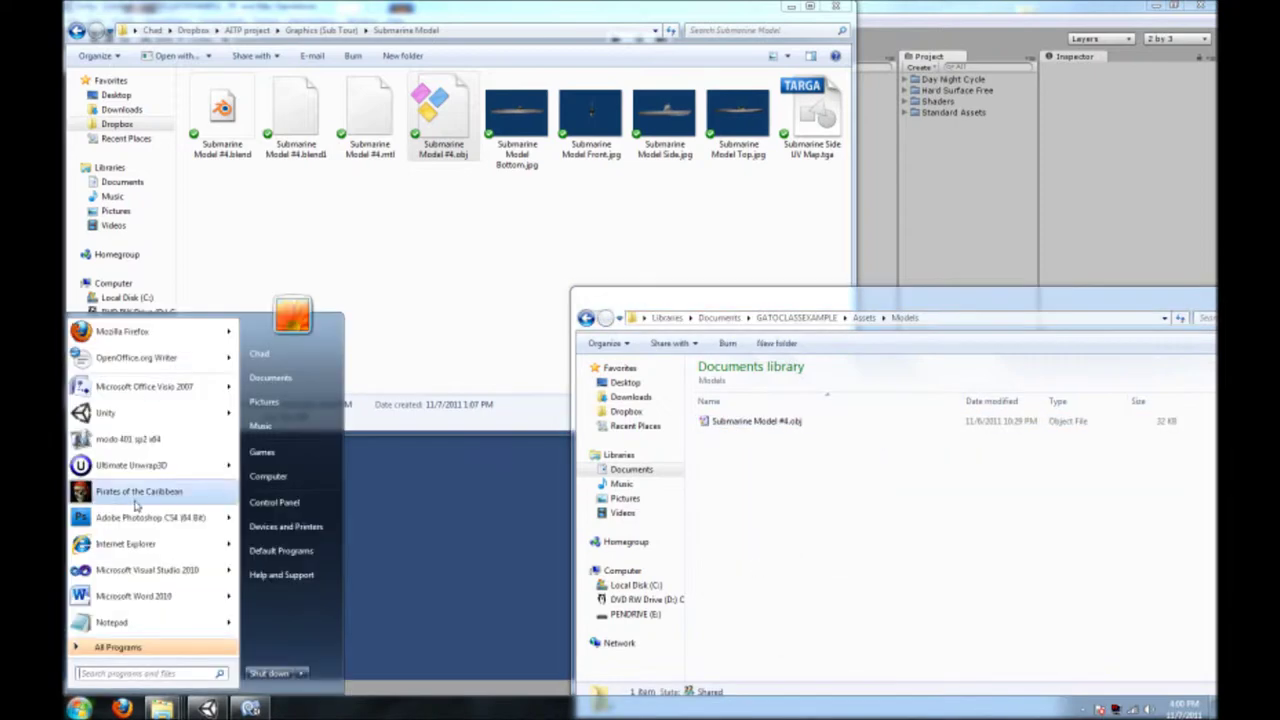
click(152, 443)
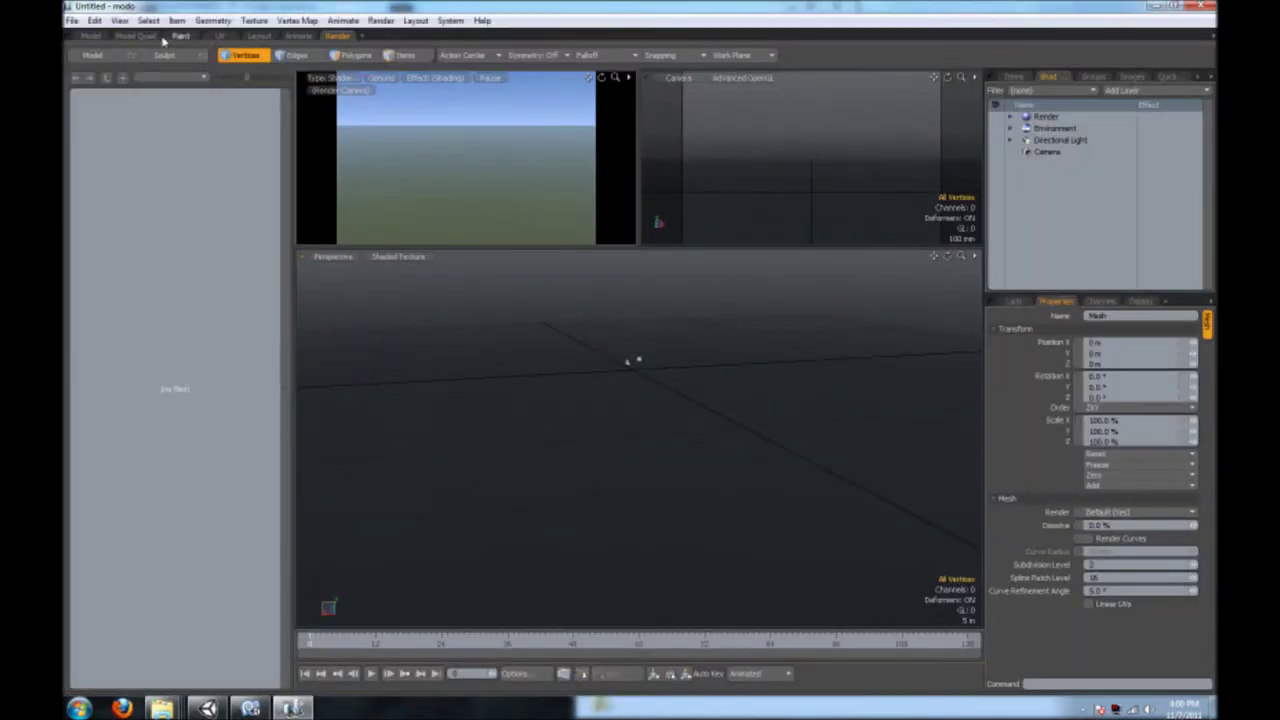
Load Submarine Model #4.obj into modo from the project's OBJ folder
click(72, 20)
click(90, 72)
double_click(229, 152)
double_click(378, 190)
double_click(250, 222)
double_click(230, 134)
double_click(230, 120)
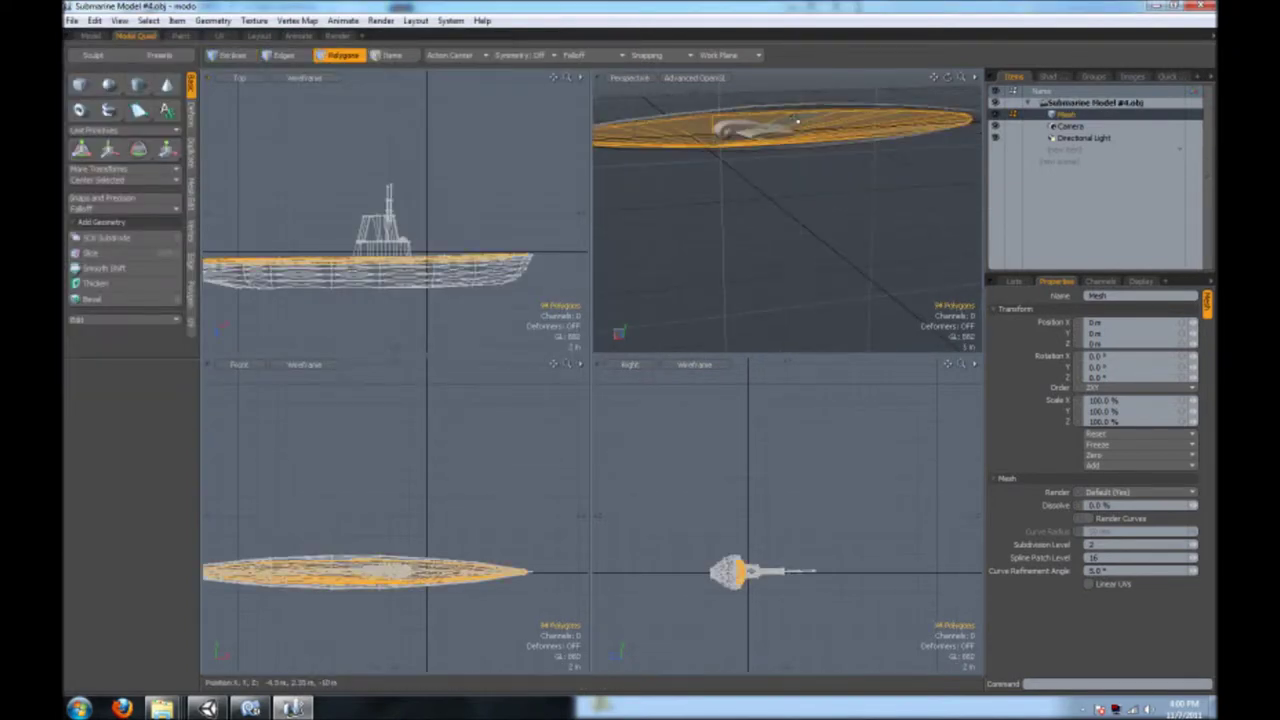
Rotate the submarine 90° so it stands upright
key(y)
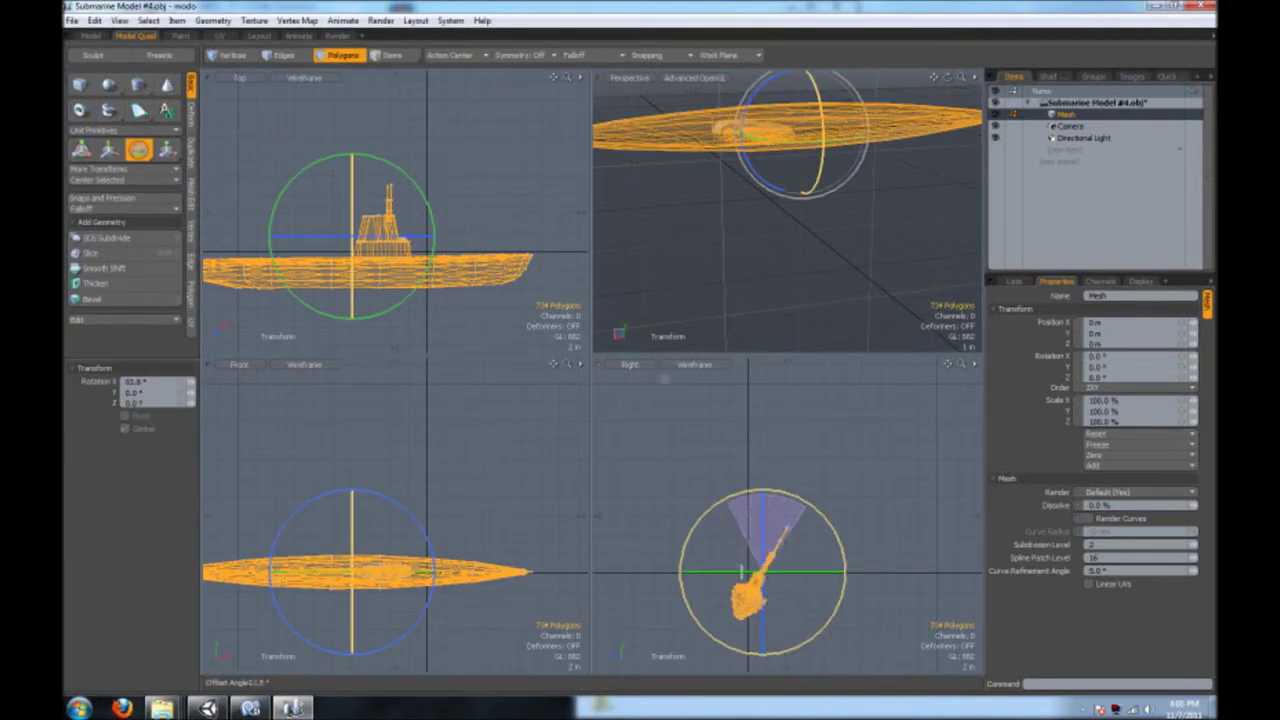
drag(760, 430, 637, 411)
key(q)
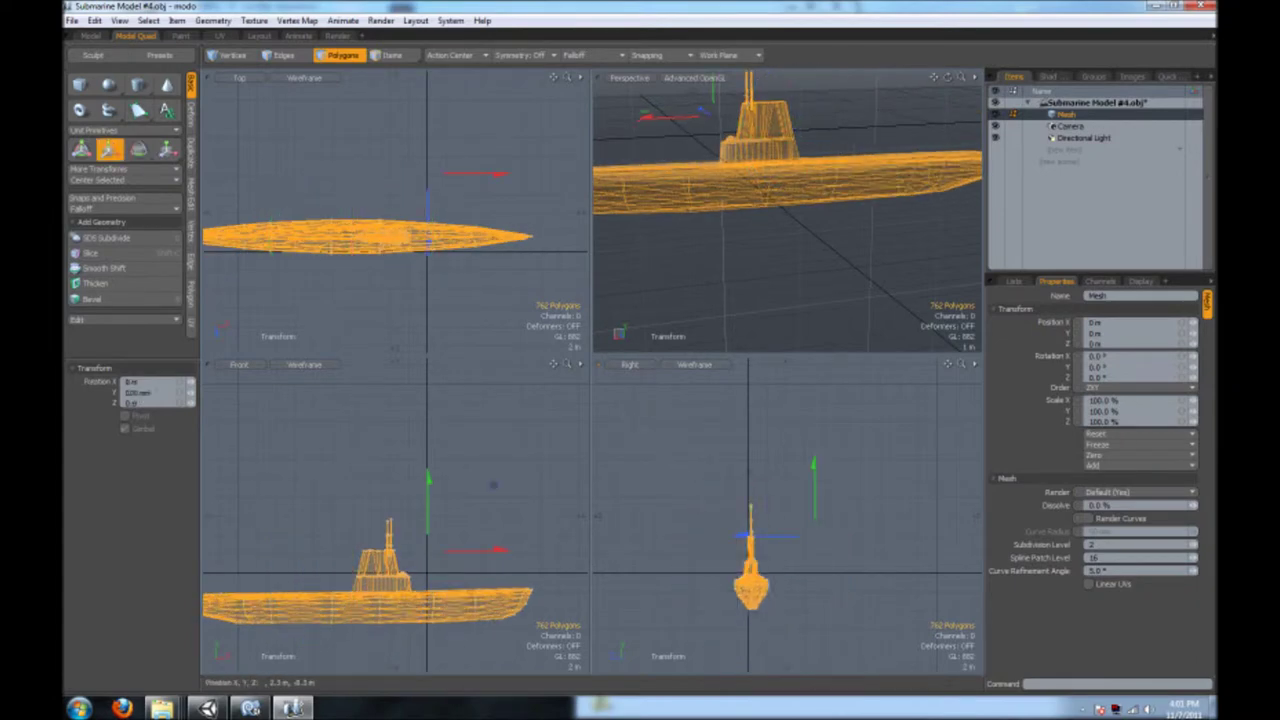
drag(947, 77, 760, 186)
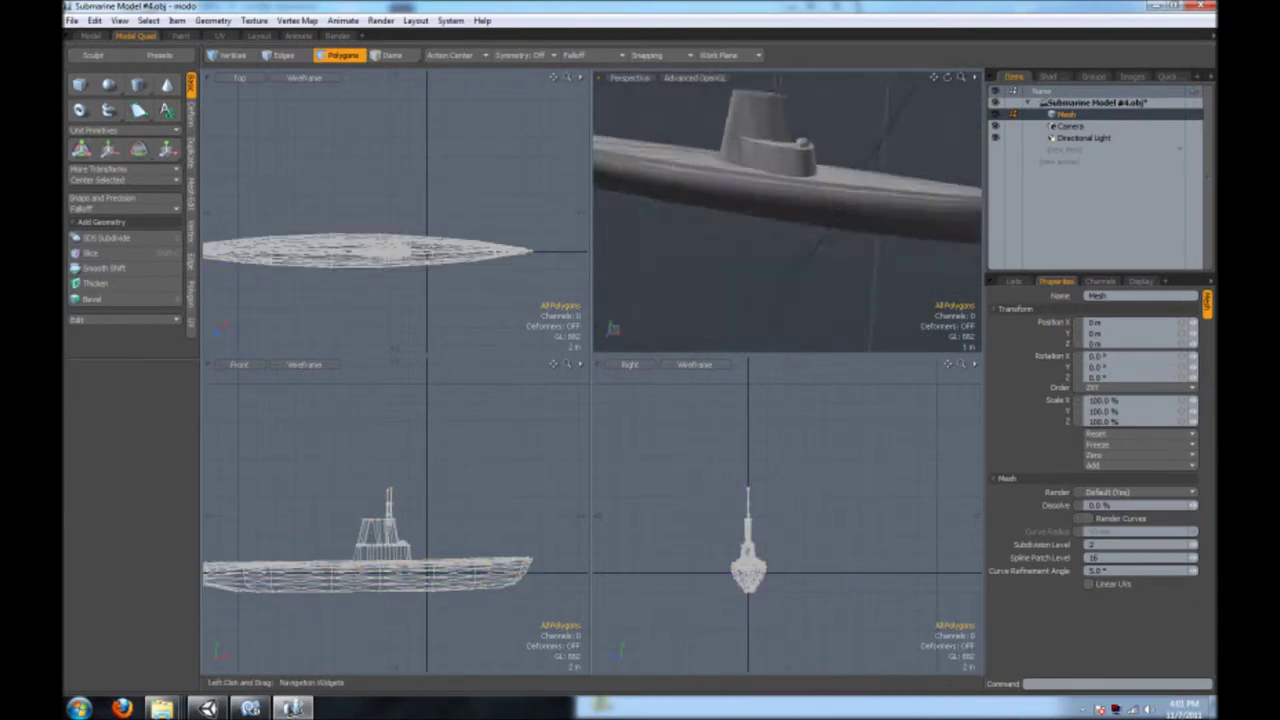
Select the conning tower polygons and try scaling and moving them, then undo
double_click(760, 186)
key(y)
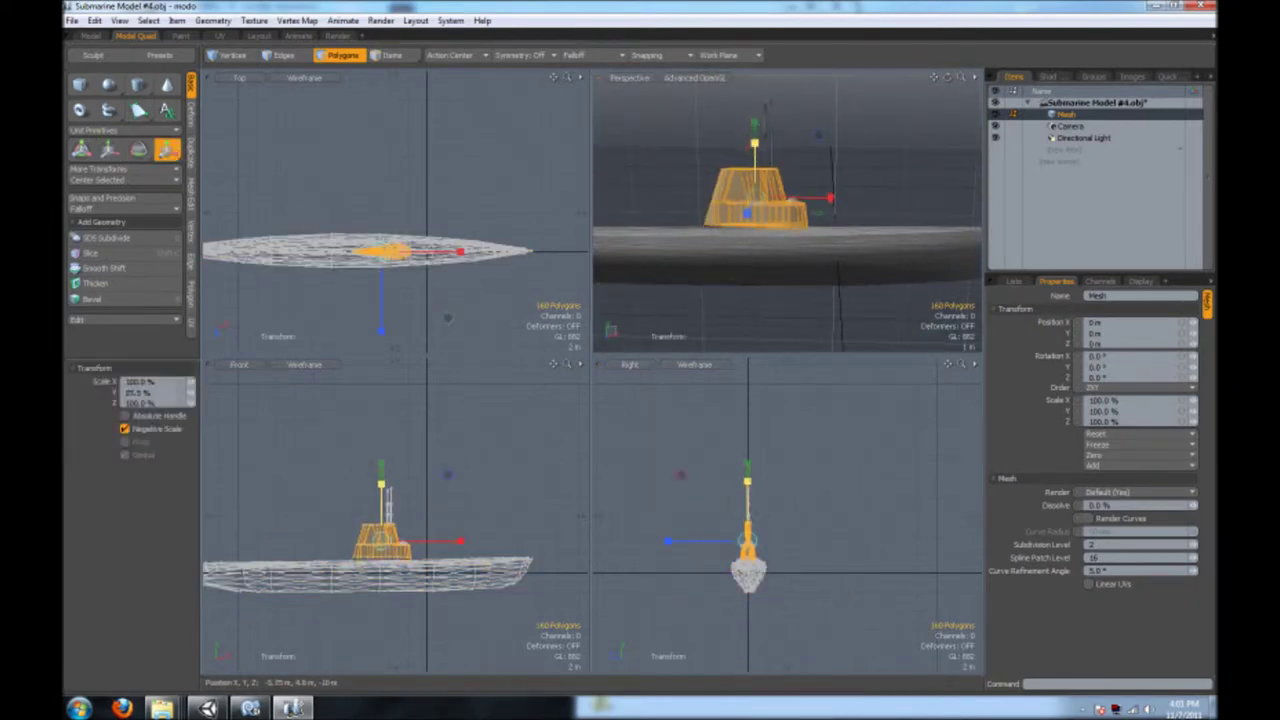
key(w)
key(ctrl+z)
key(ctrl+shift+z)
key(ctrl+z)
Frame the periscopes in the side views, then view the whole submarine at an angle
drag(923, 100, 870, 276)
key(shift+a)
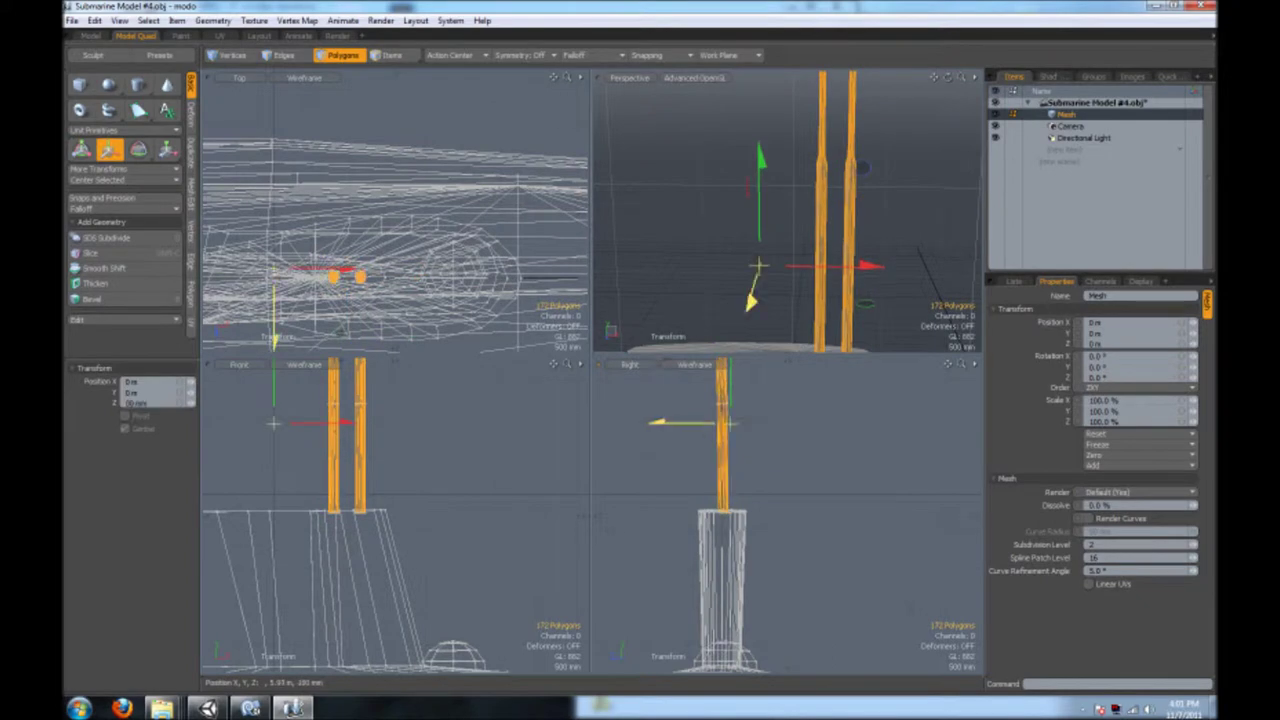
key(ctrl+z)
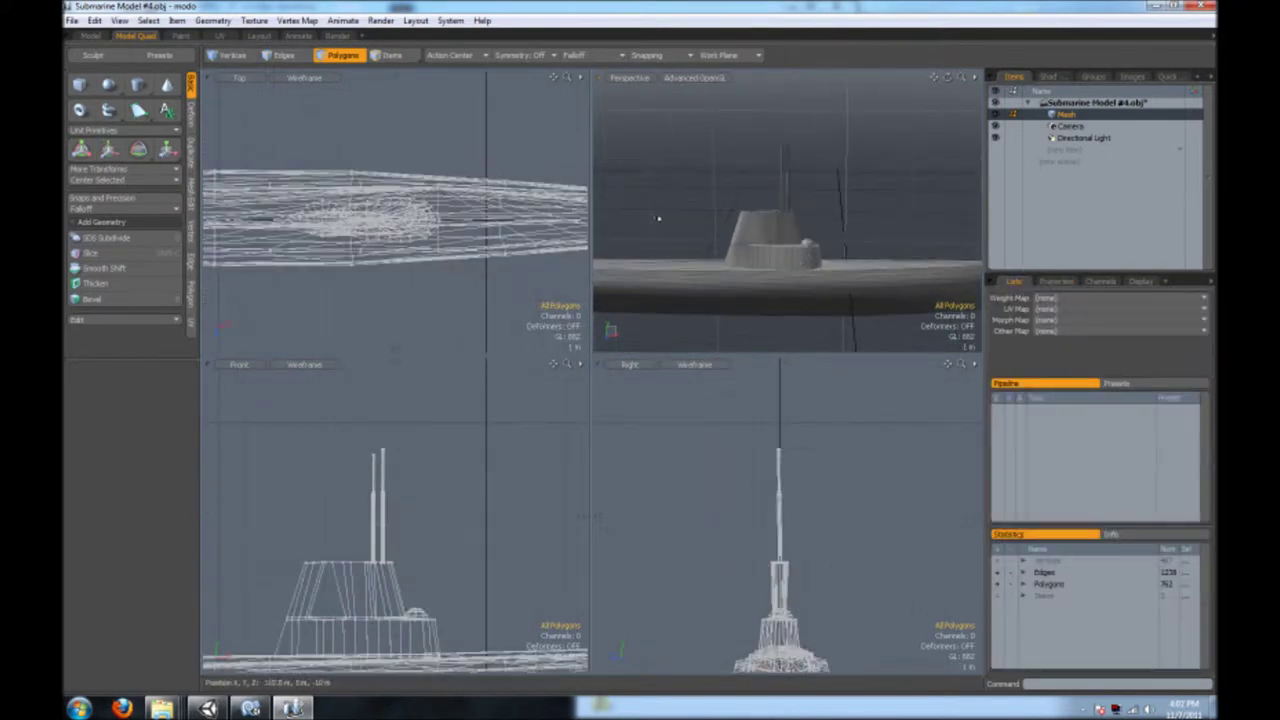
drag(700, 238, 860, 200)
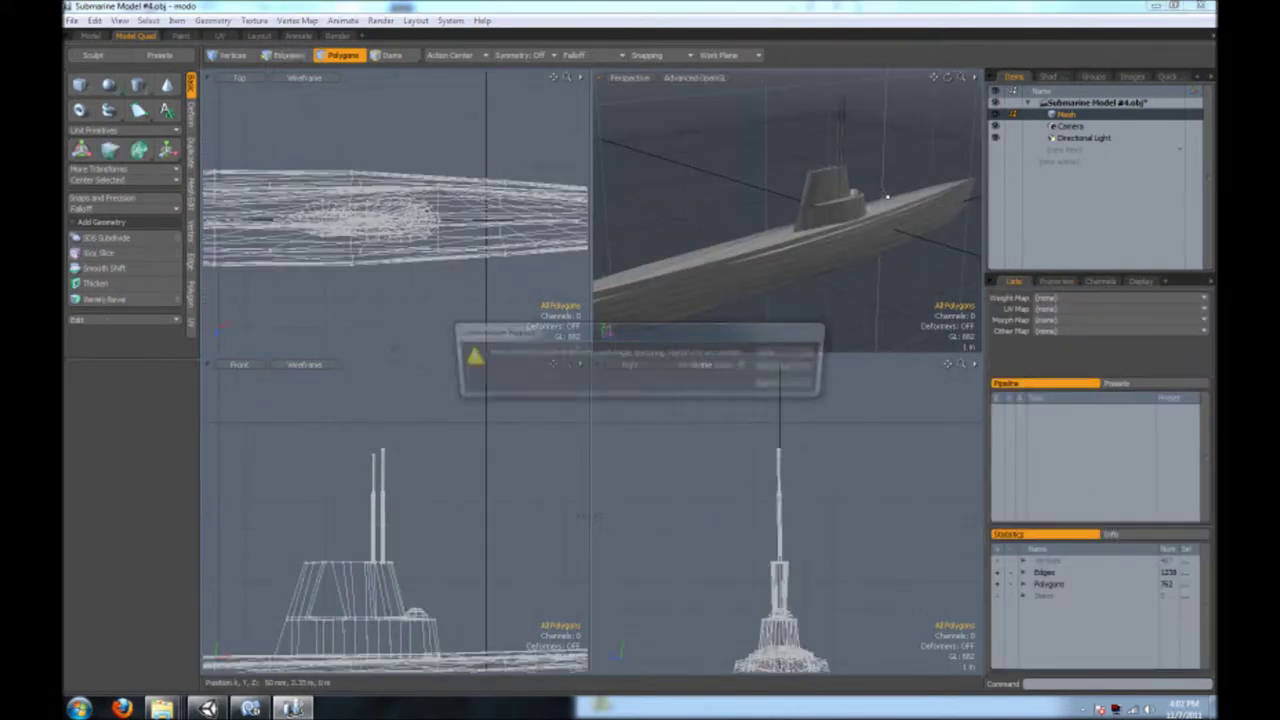
click(1212, 708)
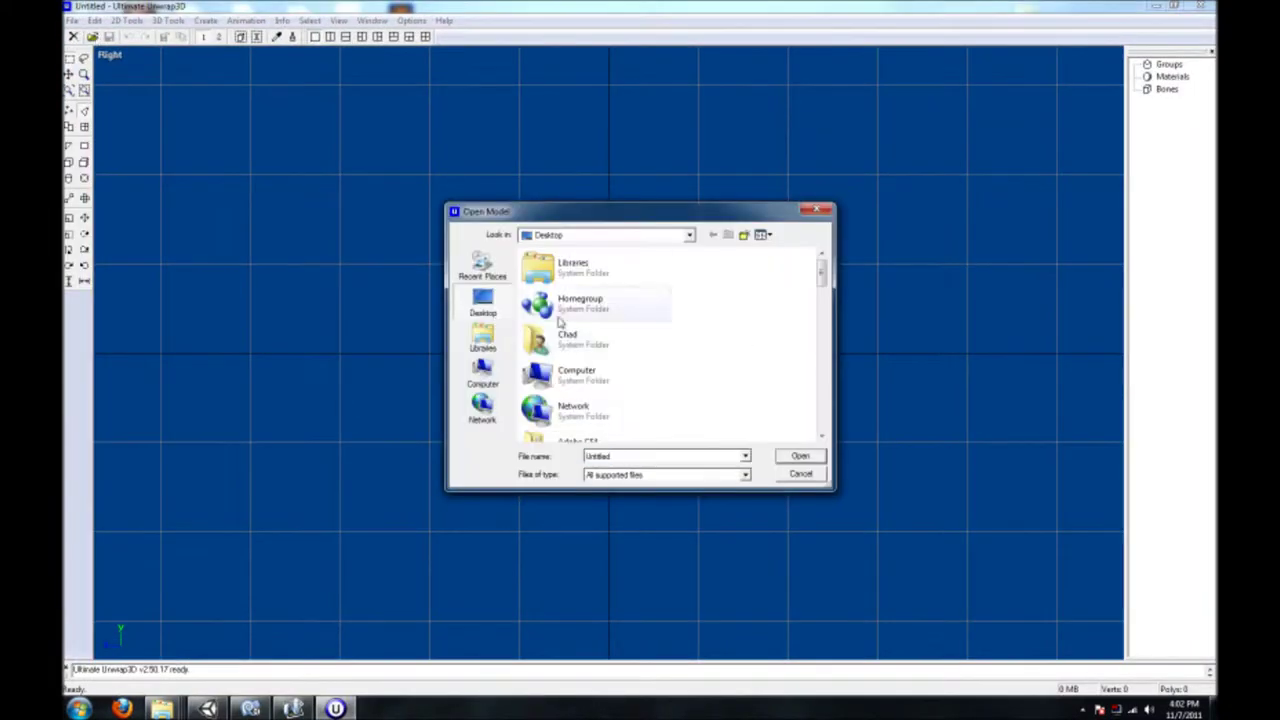
Open the submarine OBJ from GATOCLASSEXAMPLE/Assets/Models
double_click(585, 343)
double_click(597, 410)
scroll(590, 350, down, 1)
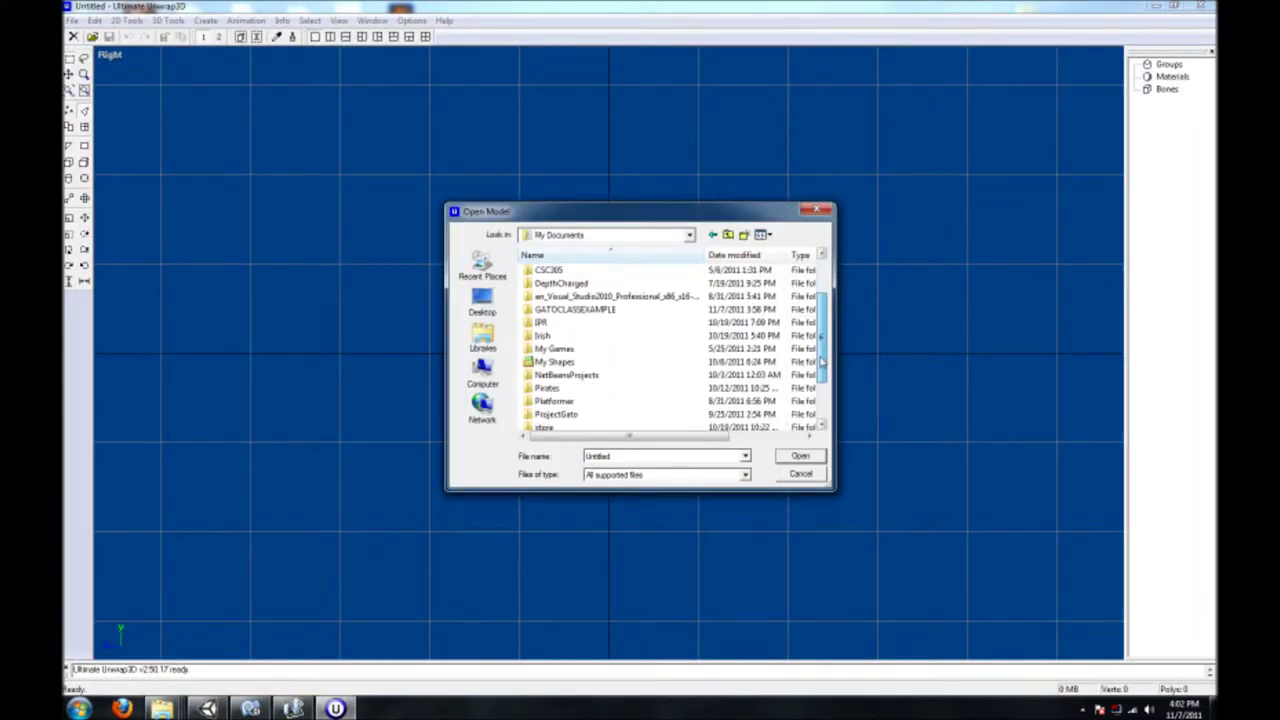
double_click(550, 304)
double_click(548, 271)
double_click(566, 292)
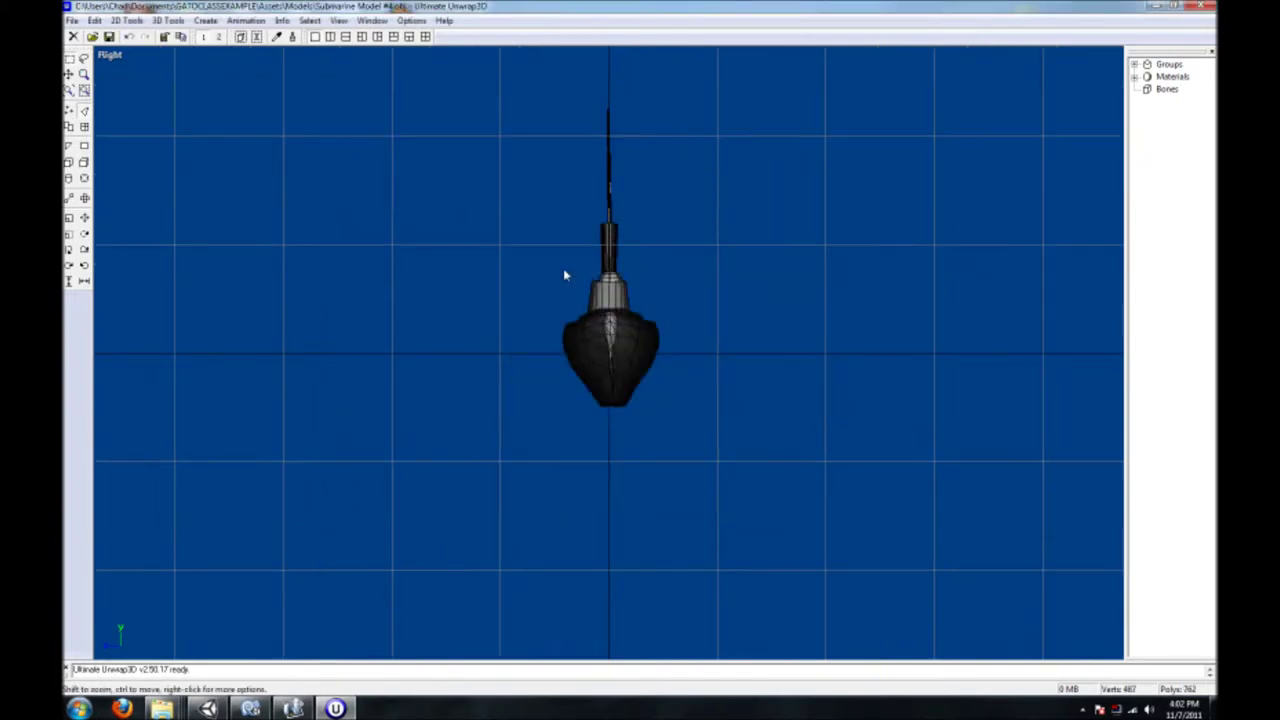
Show the UV Editor and a Perspective view in a side-by-side two-pane layout
click(110, 55)
click(270, 136)
click(140, 20)
click(123, 57)
click(278, 138)
click(339, 20)
click(360, 86)
Apply a side-on One-Sided Planar Mapping to all the submarine's faces
drag(551, 194, 249, 534)
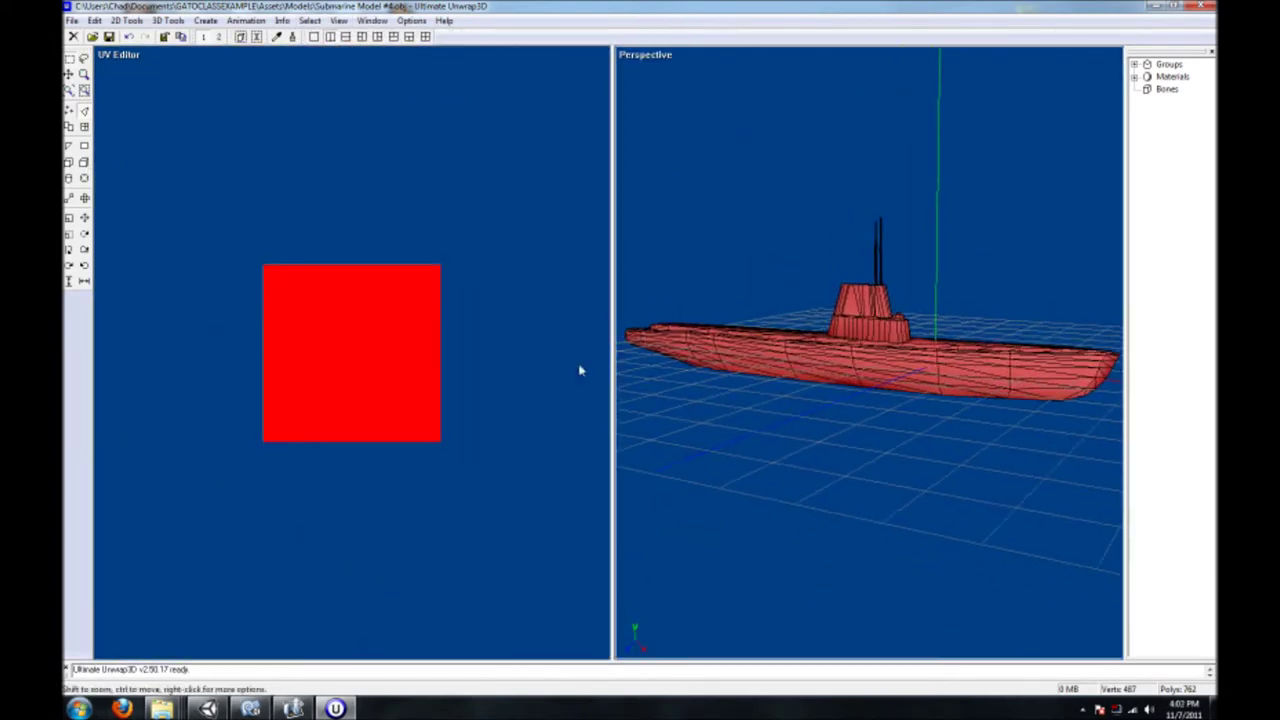
click(716, 344)
click(555, 386)
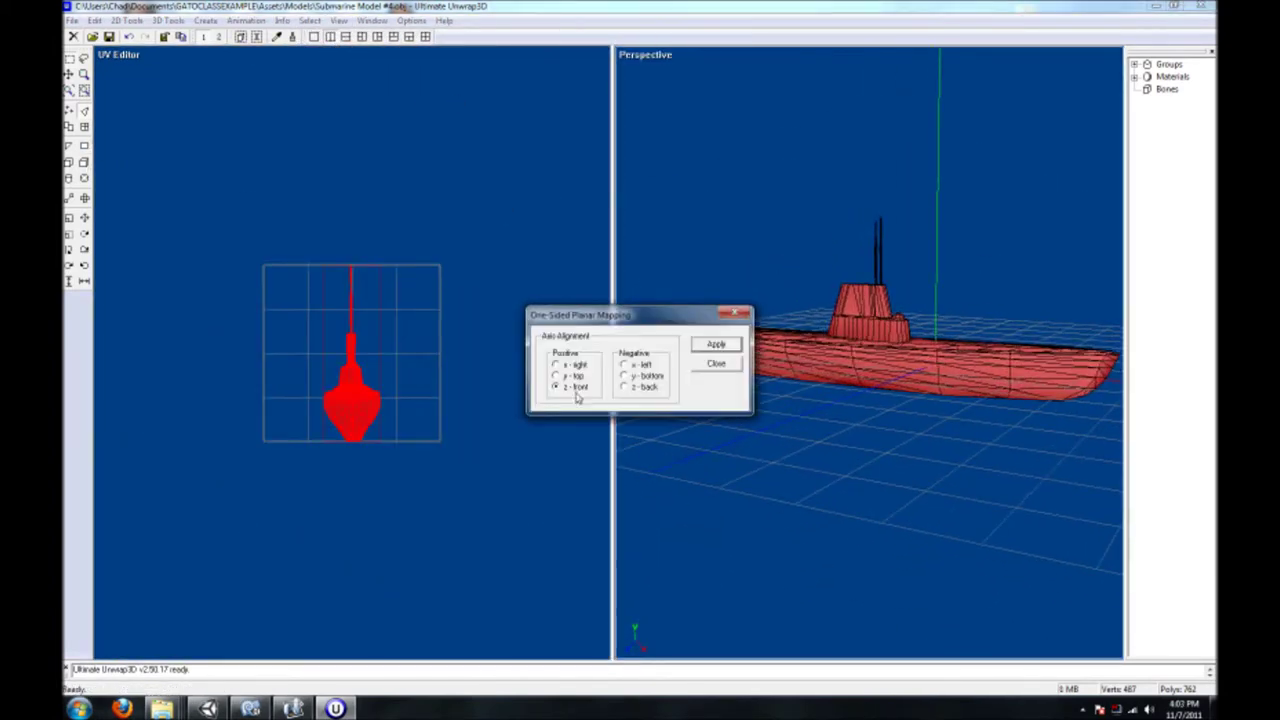
click(716, 344)
click(716, 363)
click(475, 300)
drag(475, 300, 557, 208)
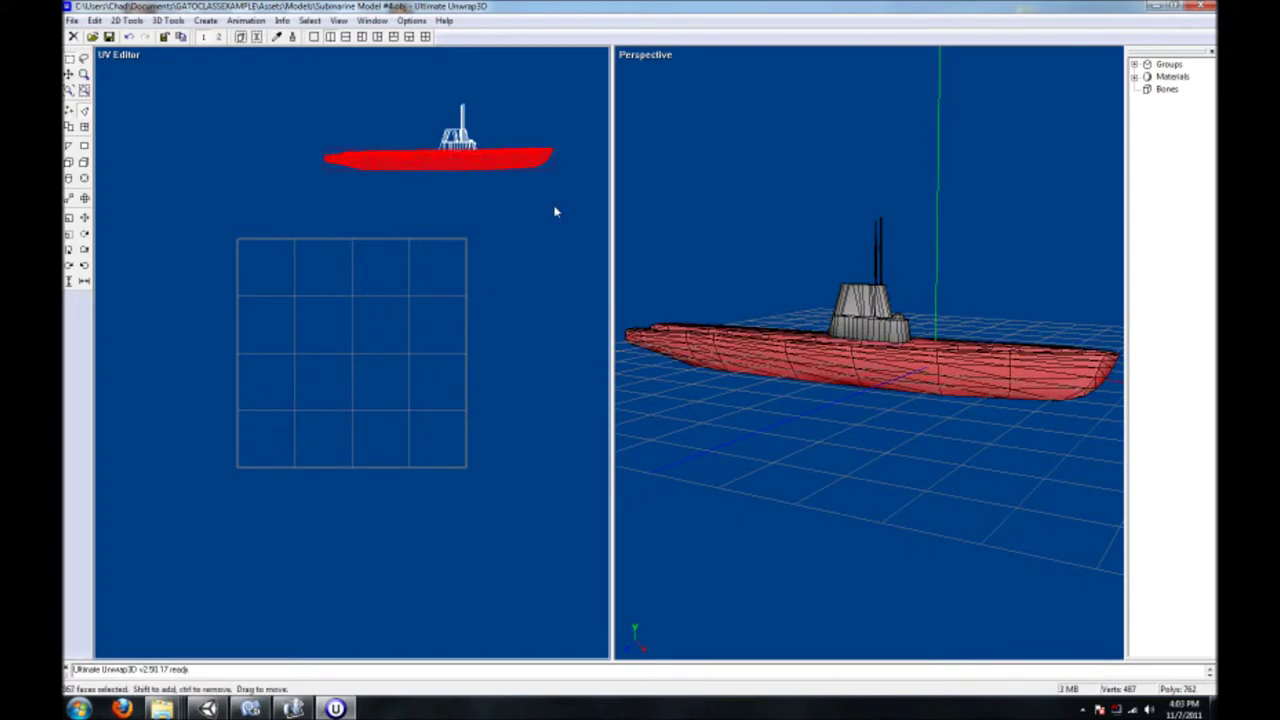
click(1135, 64)
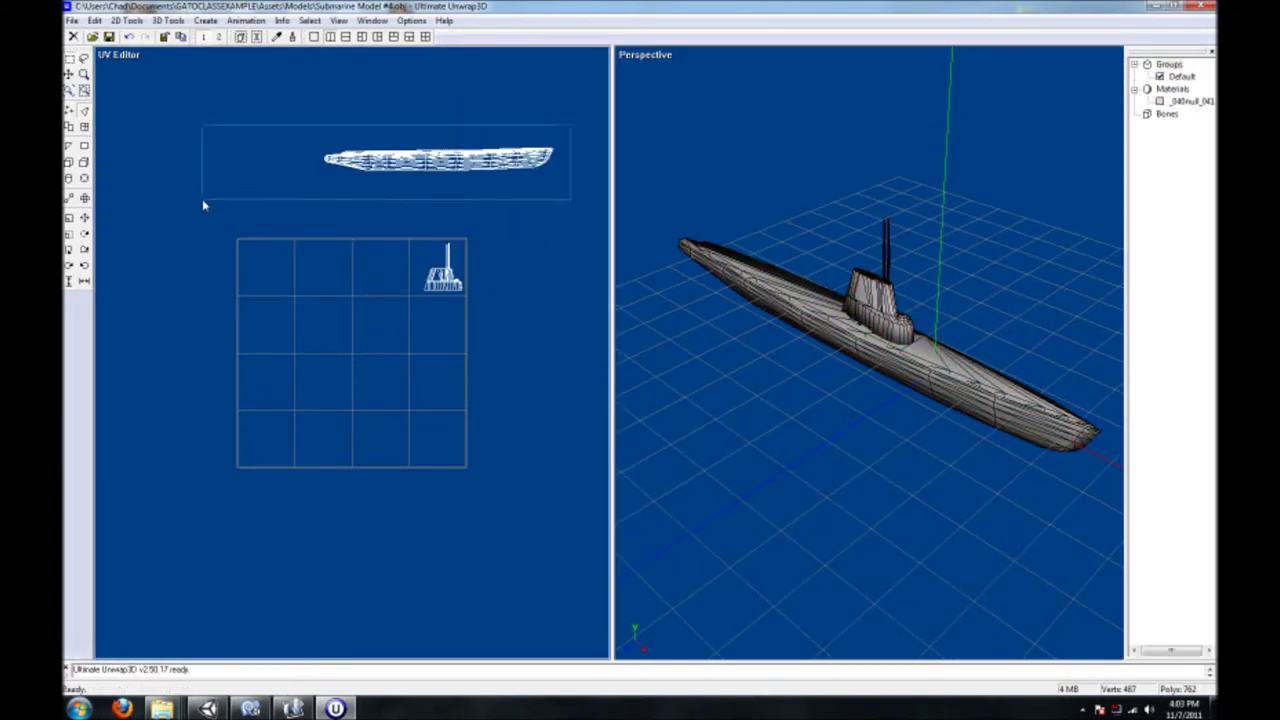
Move the hull side island down into the UV square
drag(203, 205, 297, 420)
scroll(398, 432, up, 2)
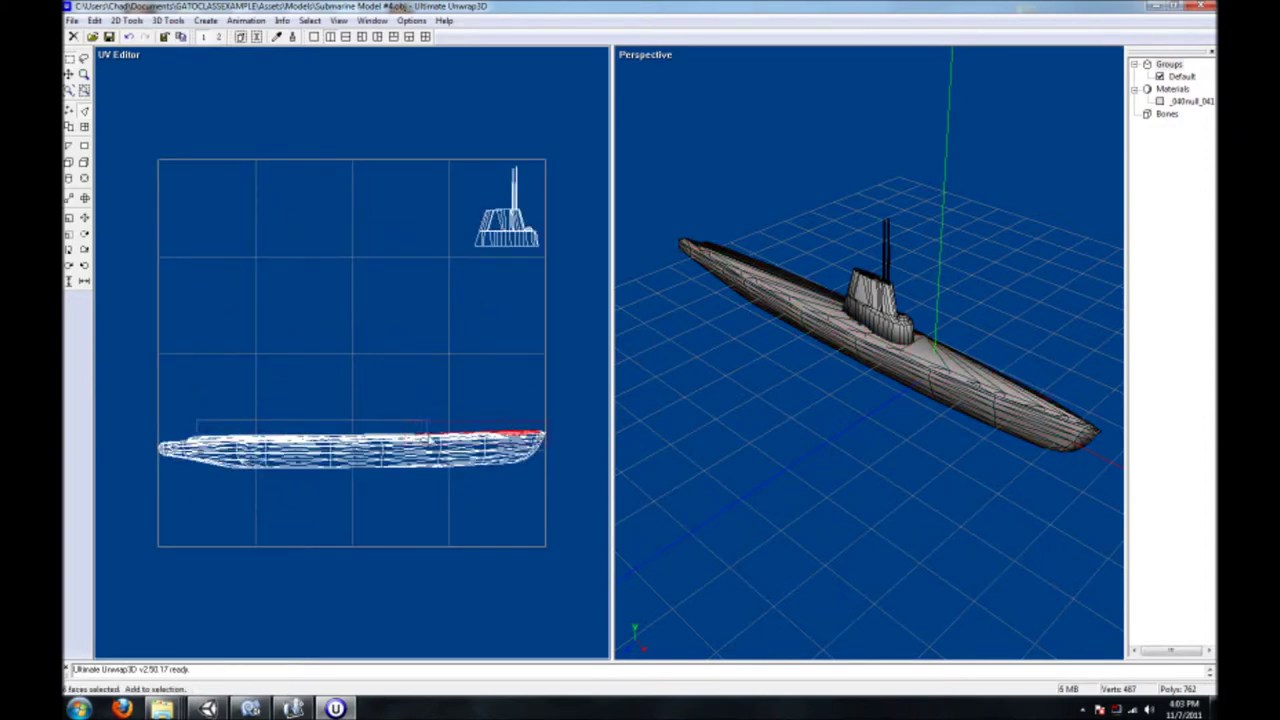
drag(427, 433, 430, 436)
scroll(312, 486, up, 2)
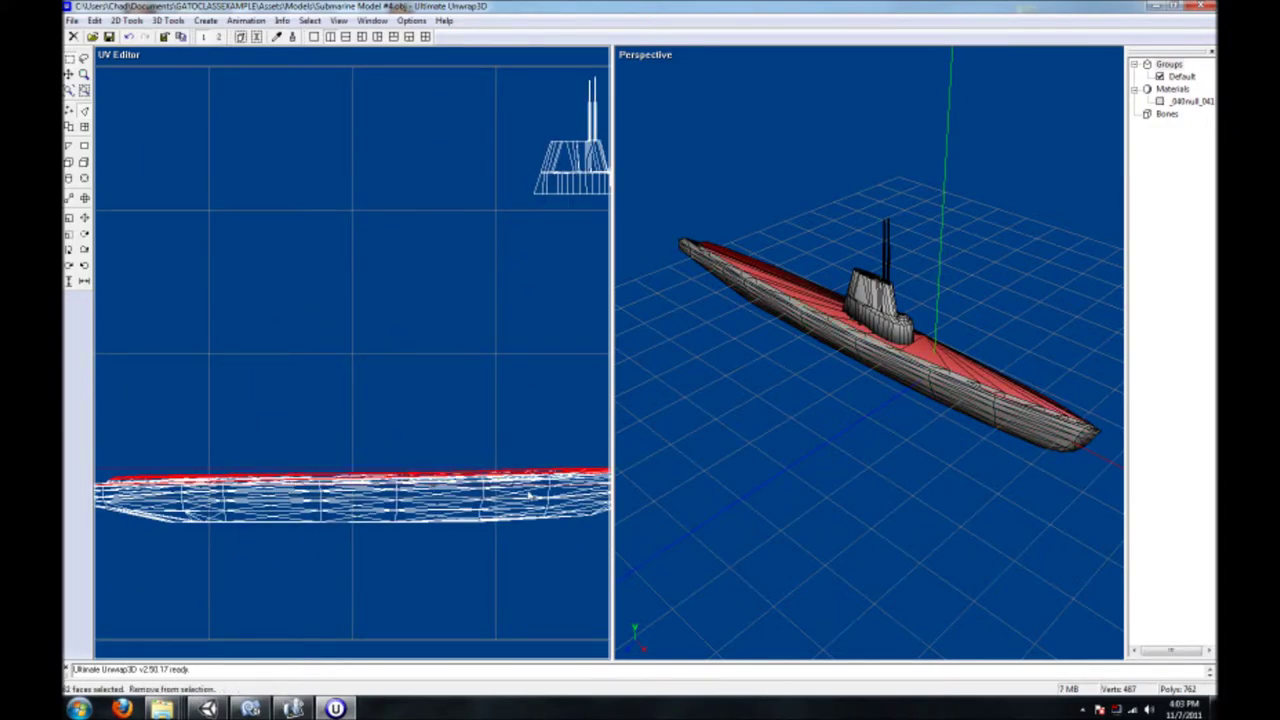
drag(650, 450, 623, 443)
scroll(623, 443, up, 5)
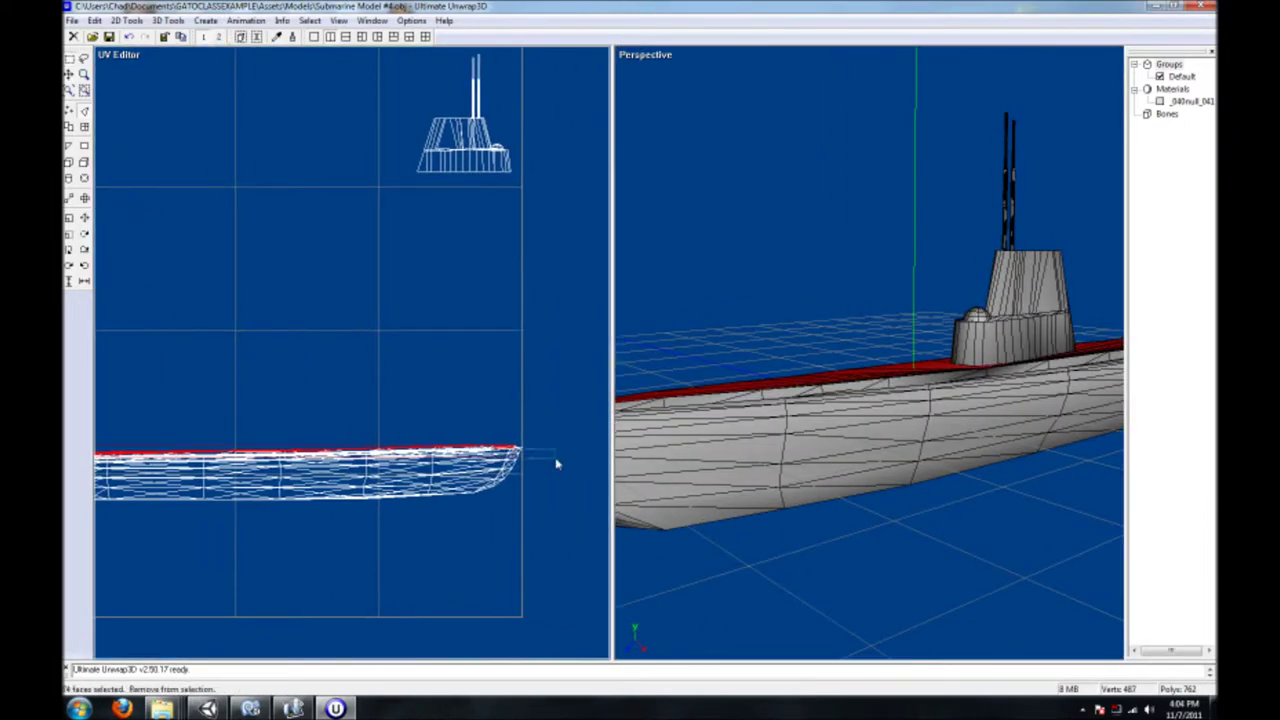
scroll(777, 300, down, 3)
mouse_move(777, 300)
mouse_down()
mouse_move(843, 363)
mouse_move(791, 417)
mouse_move(760, 400)
mouse_up()
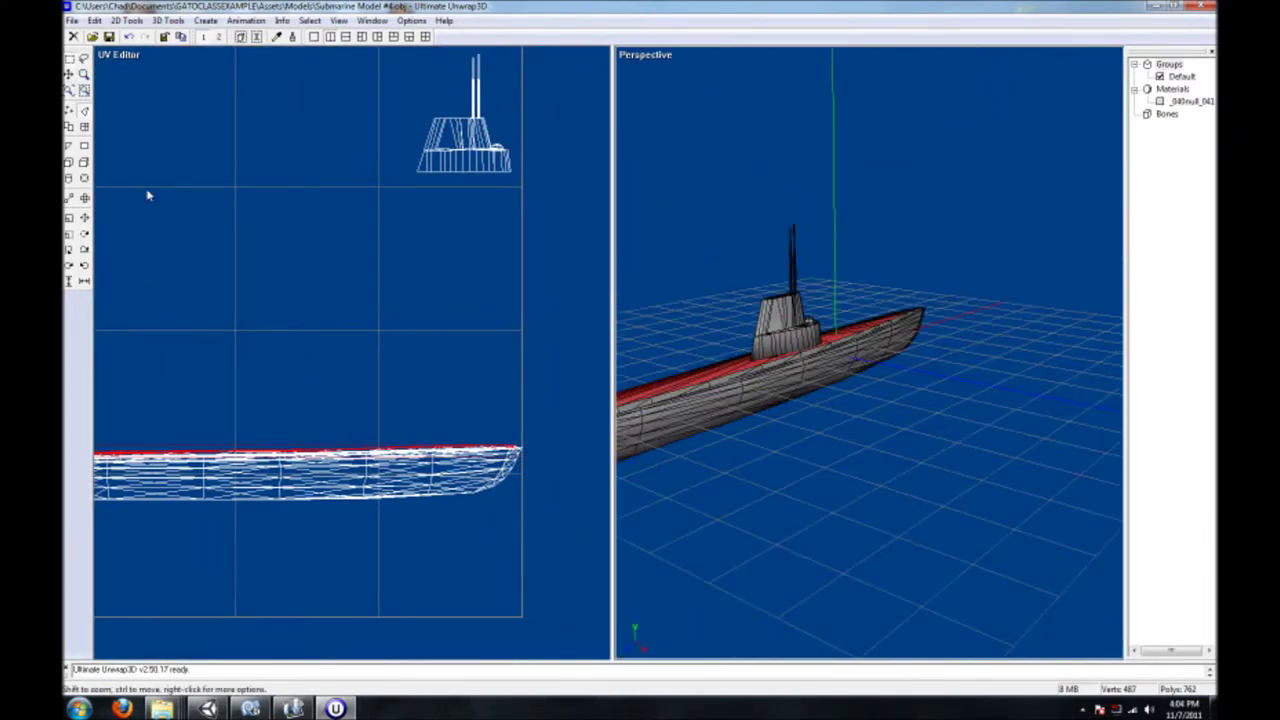
Project the hull top with a planar mapping from above
click(84, 145)
click(720, 343)
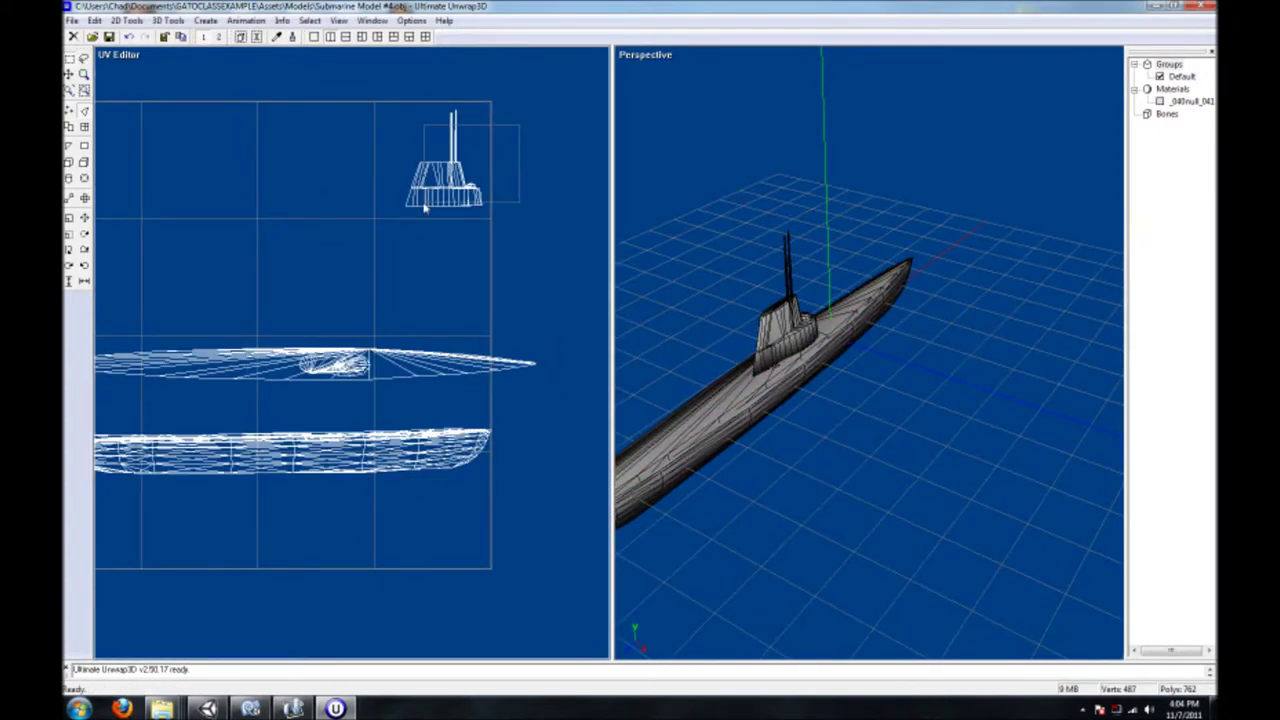
scroll(771, 300, up, 5)
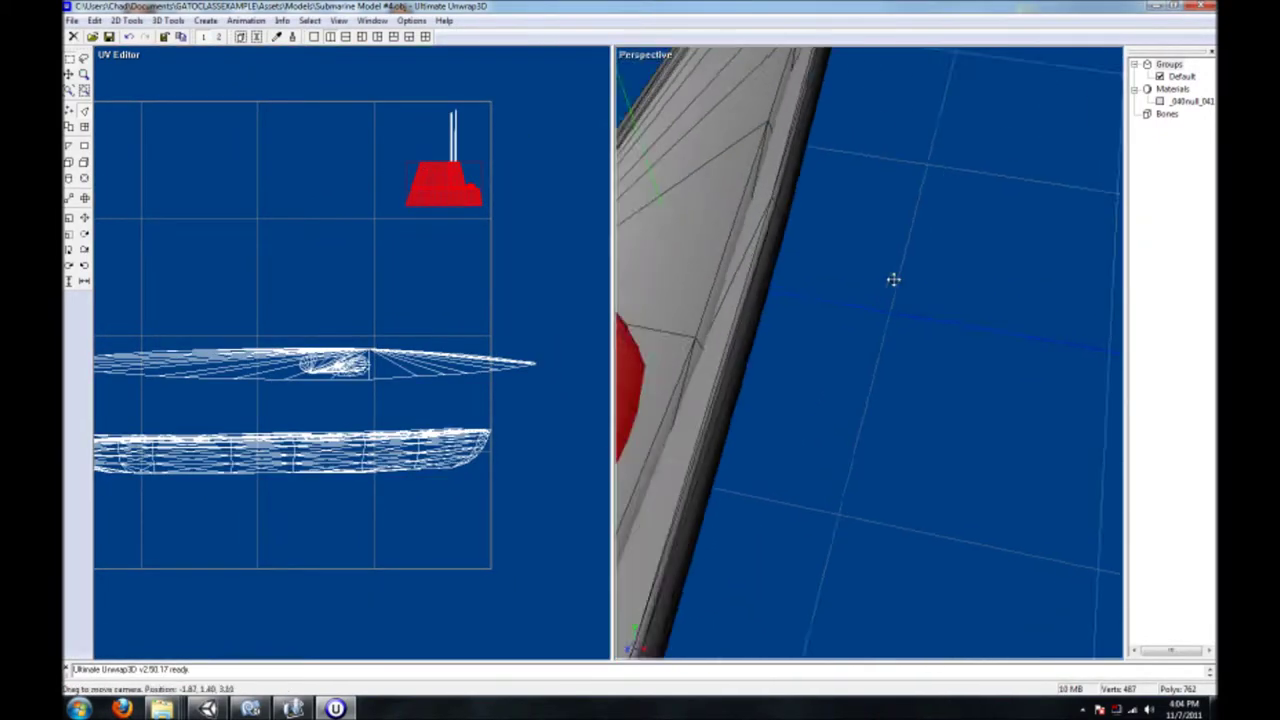
drag(863, 263, 849, 329)
scroll(849, 329, down, 3)
Enlarge the conning tower UV island and place it top-left
click(68, 248)
mouse_move(480, 200)
mouse_down()
mouse_move(560, 343)
mouse_move(323, 194)
mouse_up()
scroll(301, 232, down, 3)
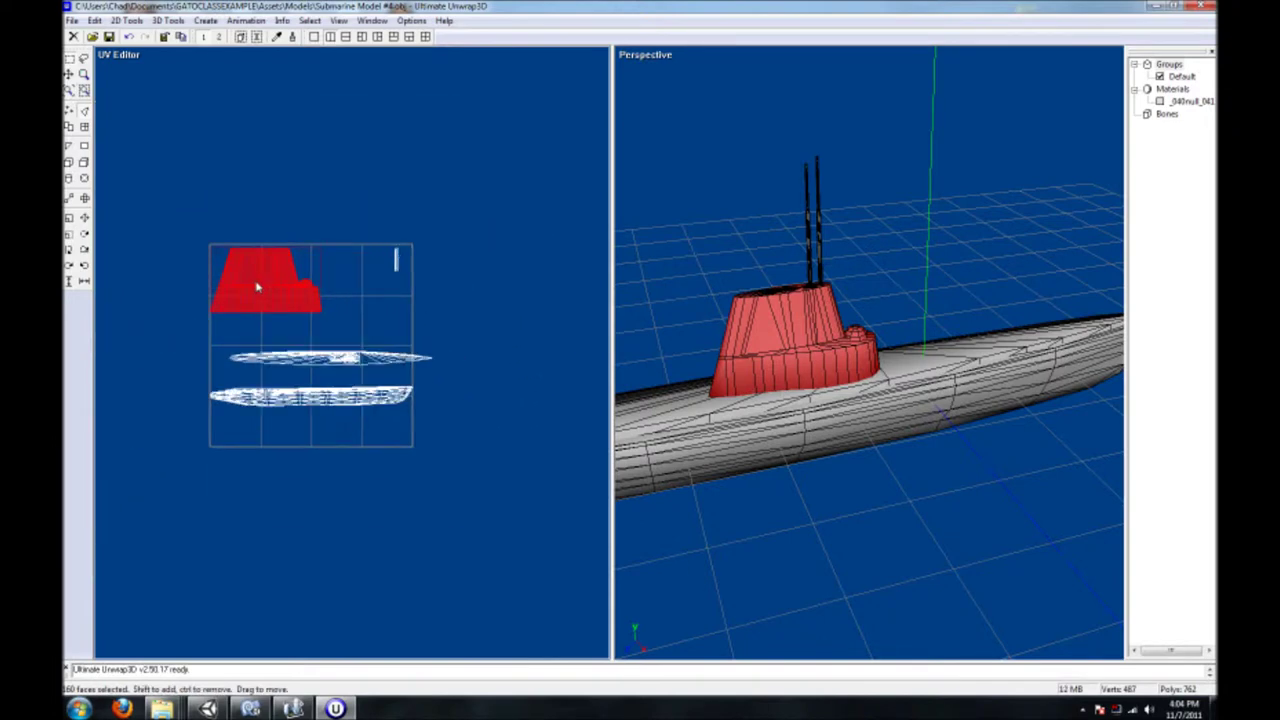
Unwrap the periscope masts with Two-Sided Planar Mapping into flat strips
click(395, 260)
click(73, 177)
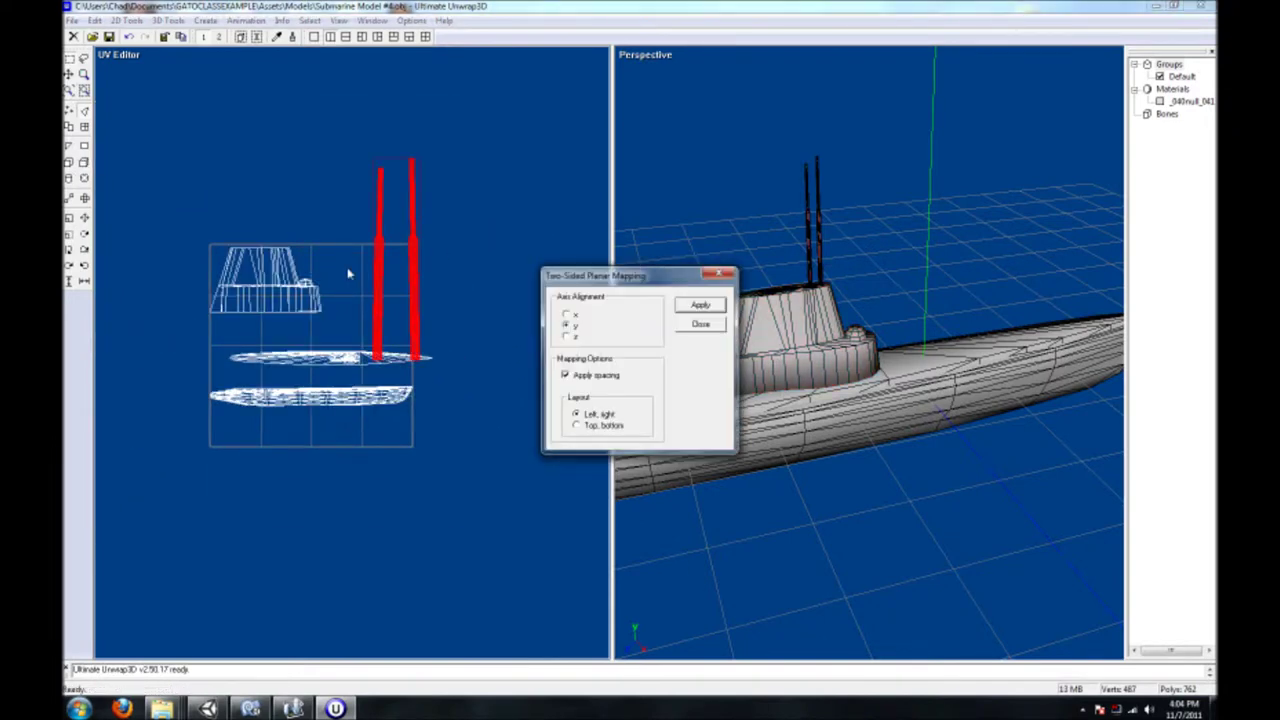
key(Return)
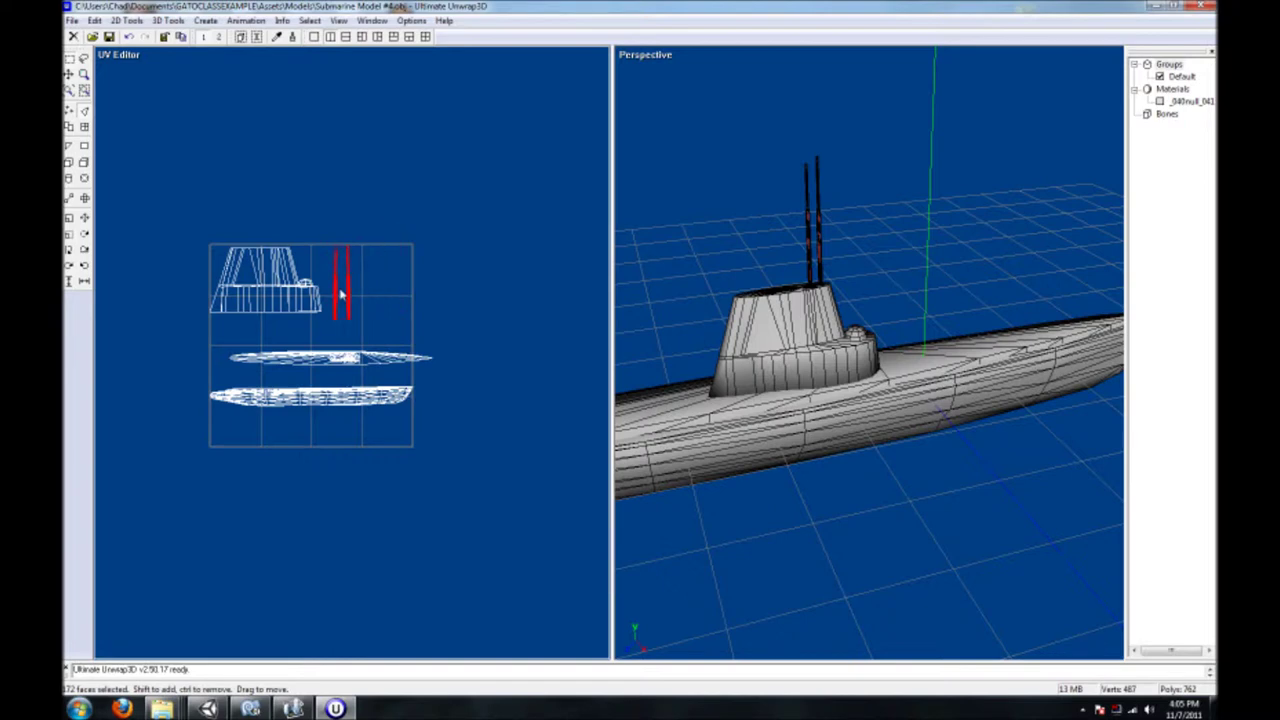
click(229, 357)
Scale the hull side UV strip taller to fill its cell
drag(891, 386, 860, 420)
click(300, 397)
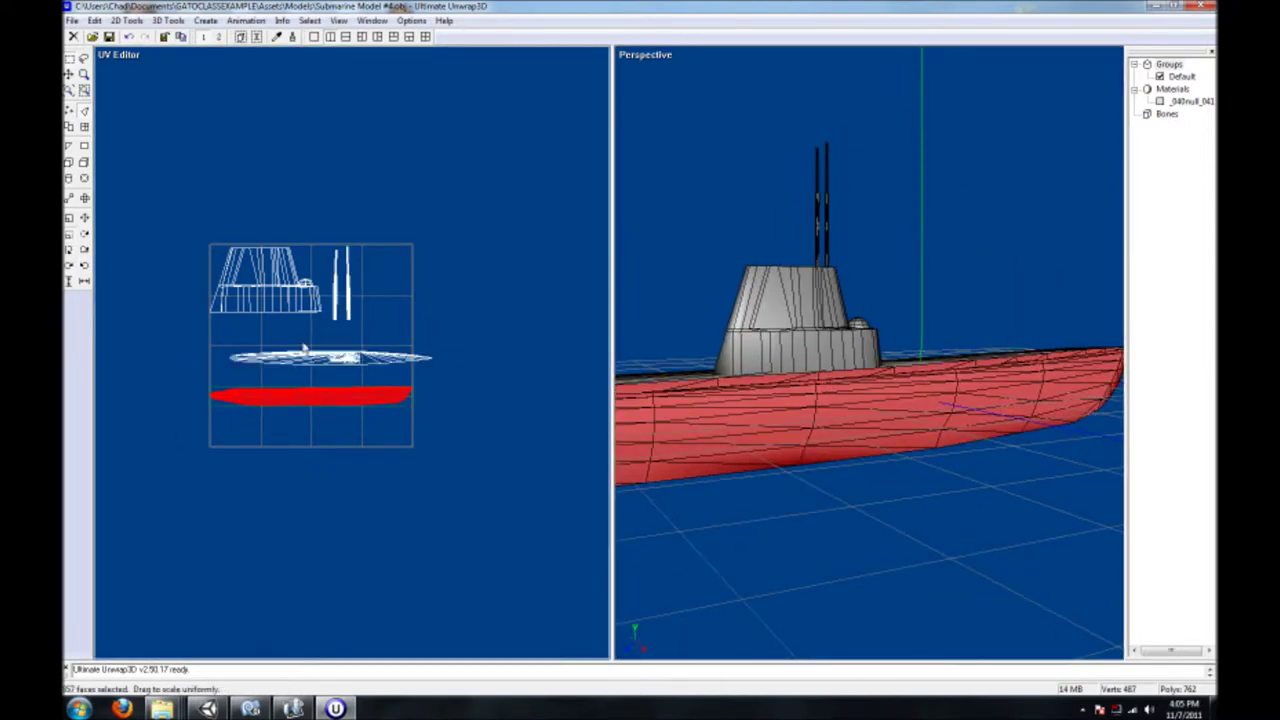
right_click(284, 400)
click(505, 314)
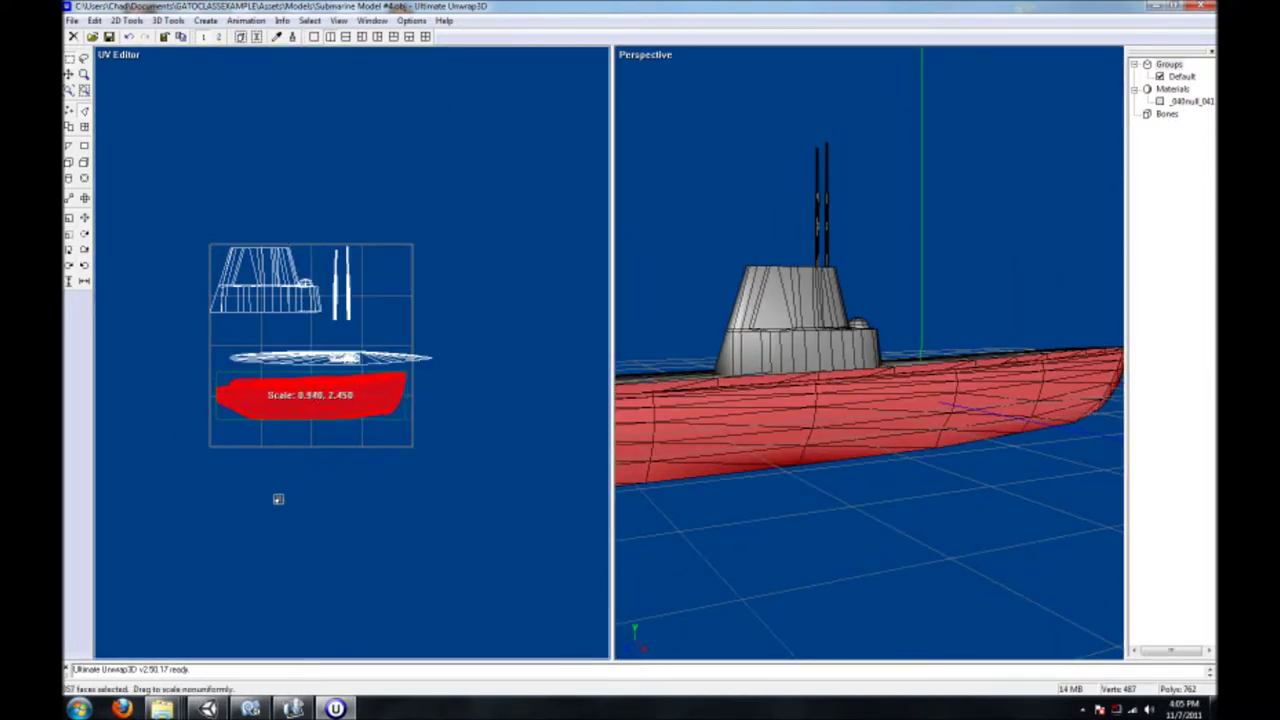
drag(278, 499, 349, 410)
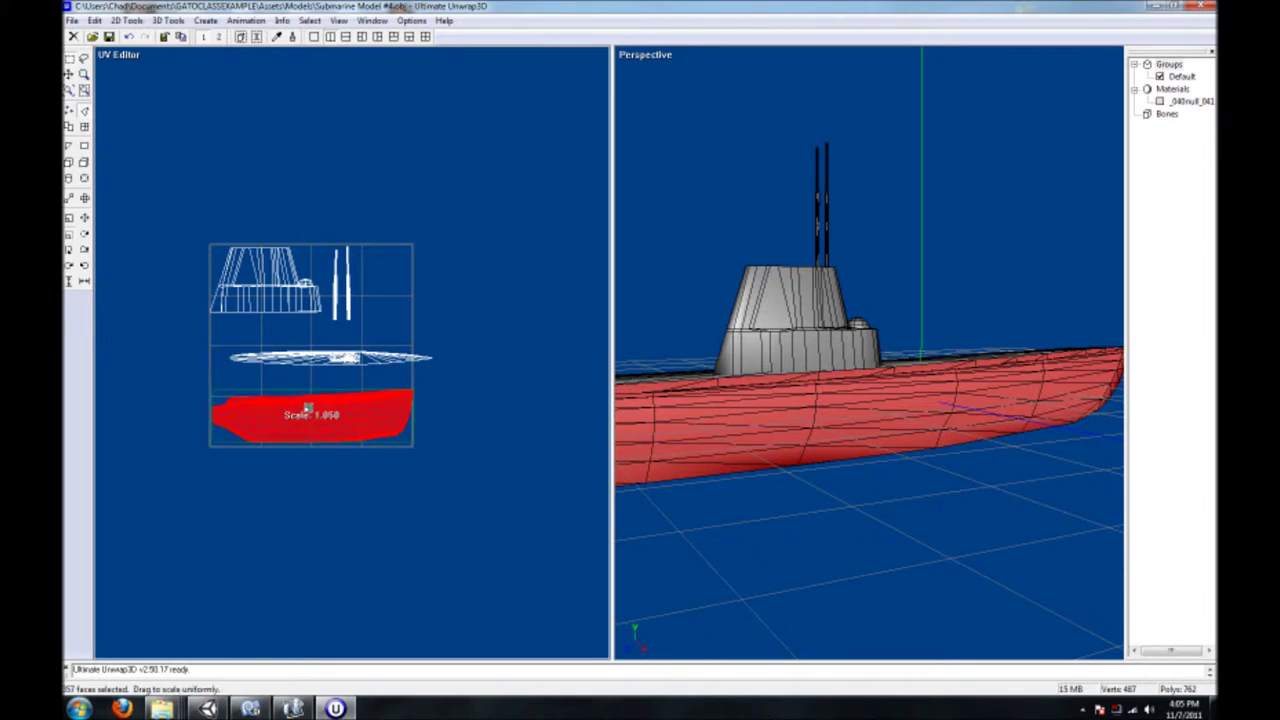
Apply non-uniform scaling to the flat deck UV strip
click(289, 358)
right_click(298, 362)
click(470, 540)
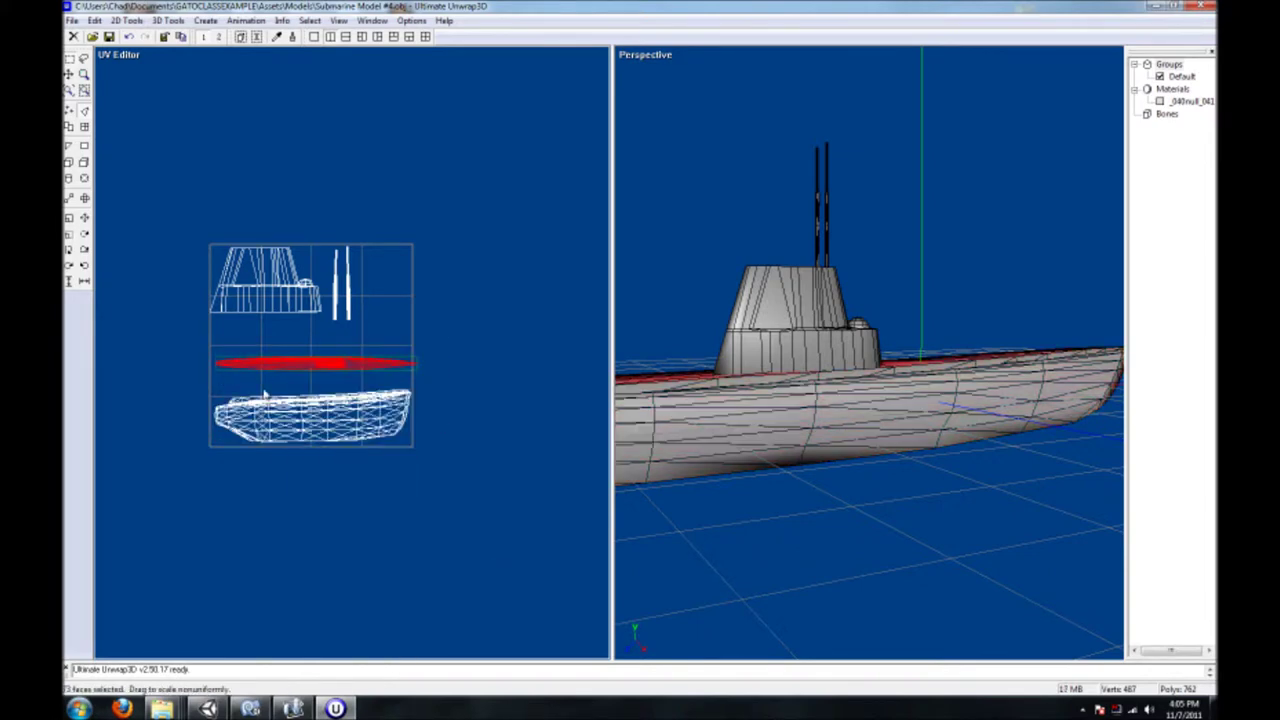
click(434, 474)
scroll(637, 471, down, 3)
scroll(751, 466, up, 3)
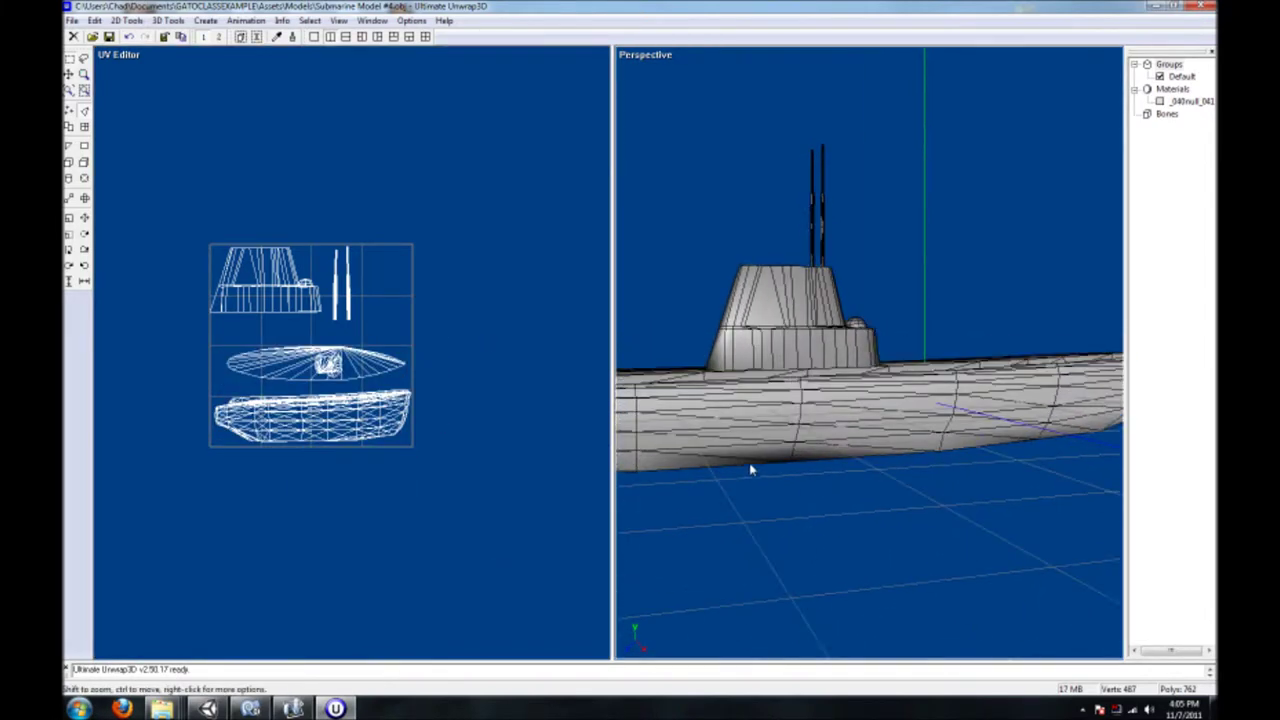
Save the submarine OBJ model file
key(ctrl+s)
click(711, 340)
right_click(1188, 101)
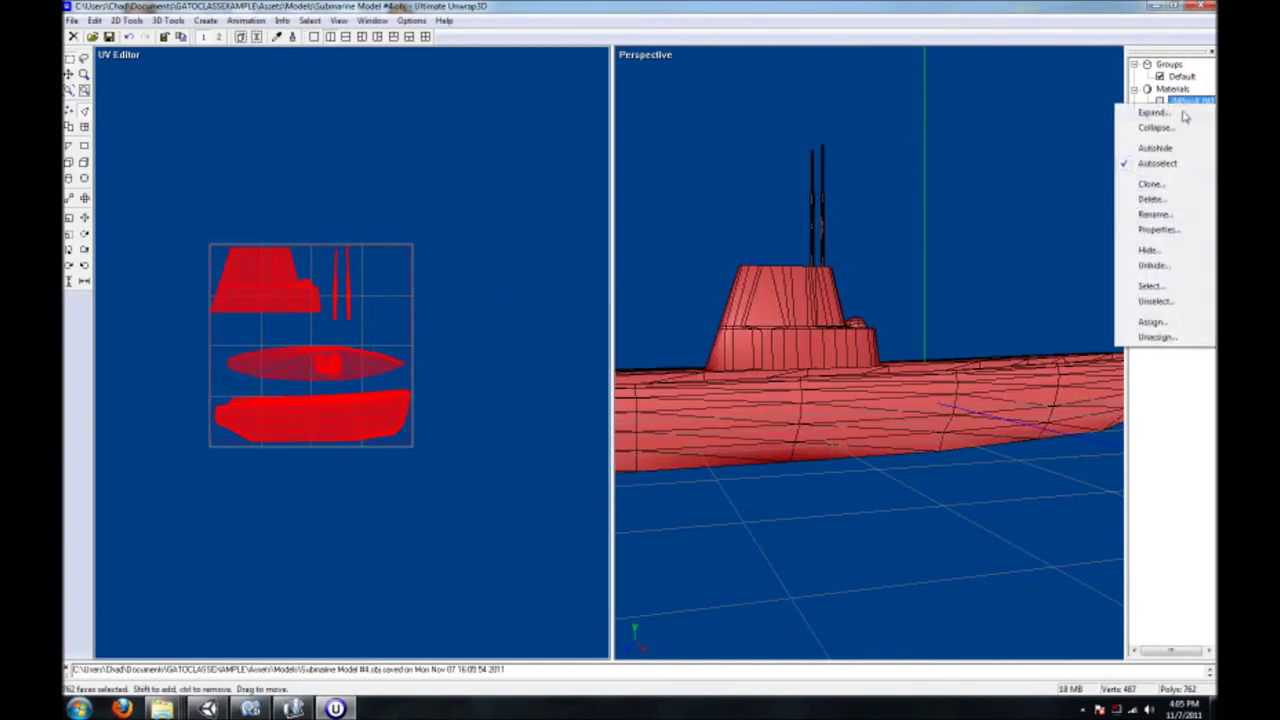
Export the UV layout as a 1024×1024 Photoshop PSD template
click(1200, 289)
click(1130, 384)
click(71, 20)
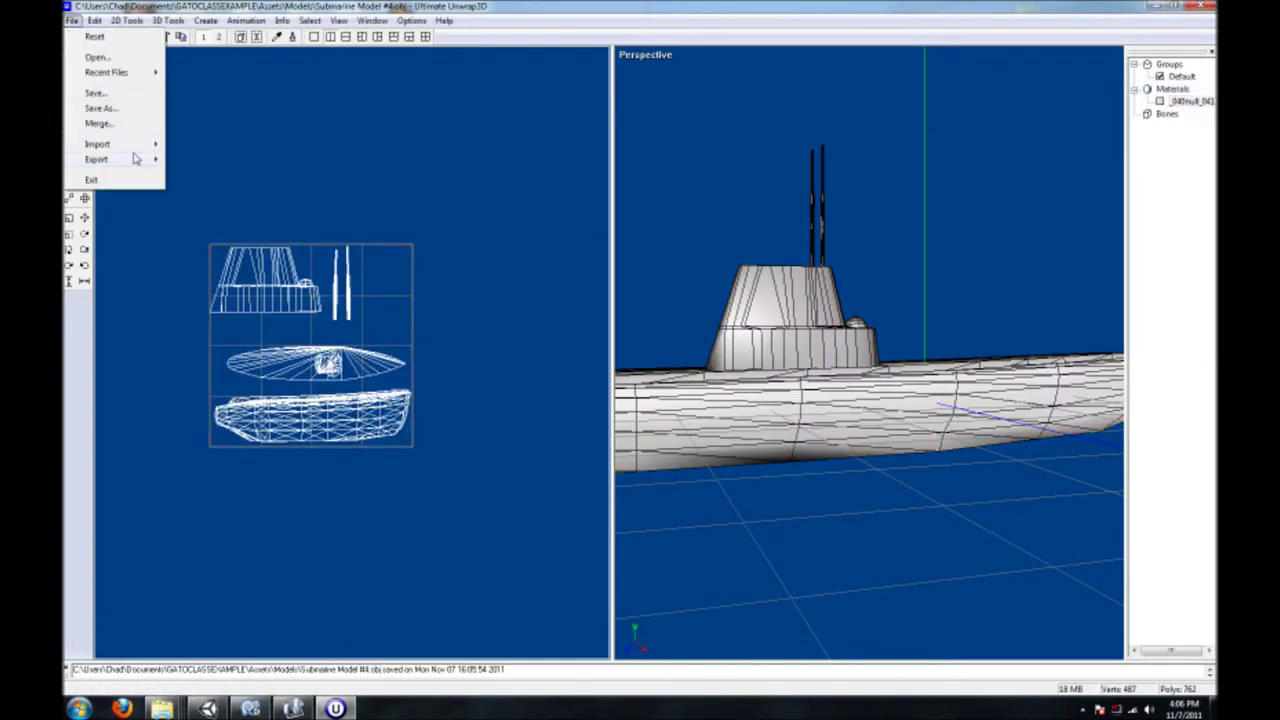
click(200, 160)
click(700, 230)
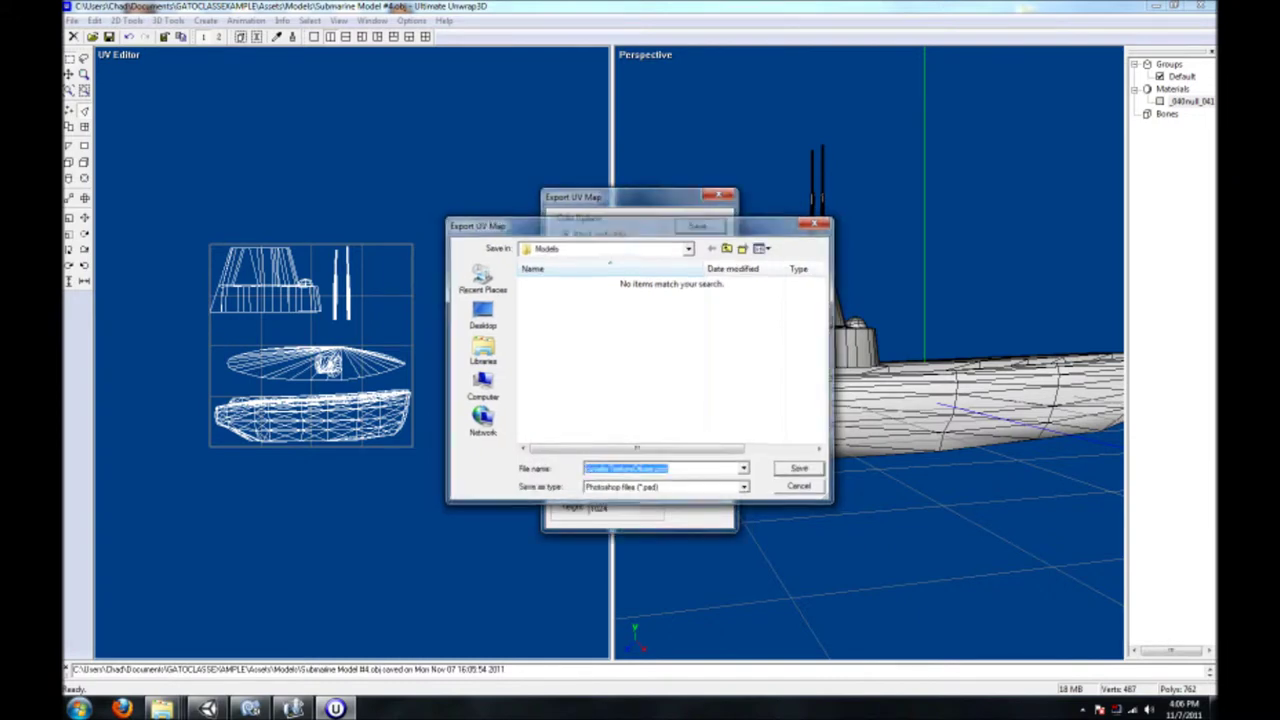
click(800, 469)
Assign the exported PSD as the submarine material's diffuse map and inspect the result
double_click(1188, 101)
click(1043, 97)
click(1150, 135)
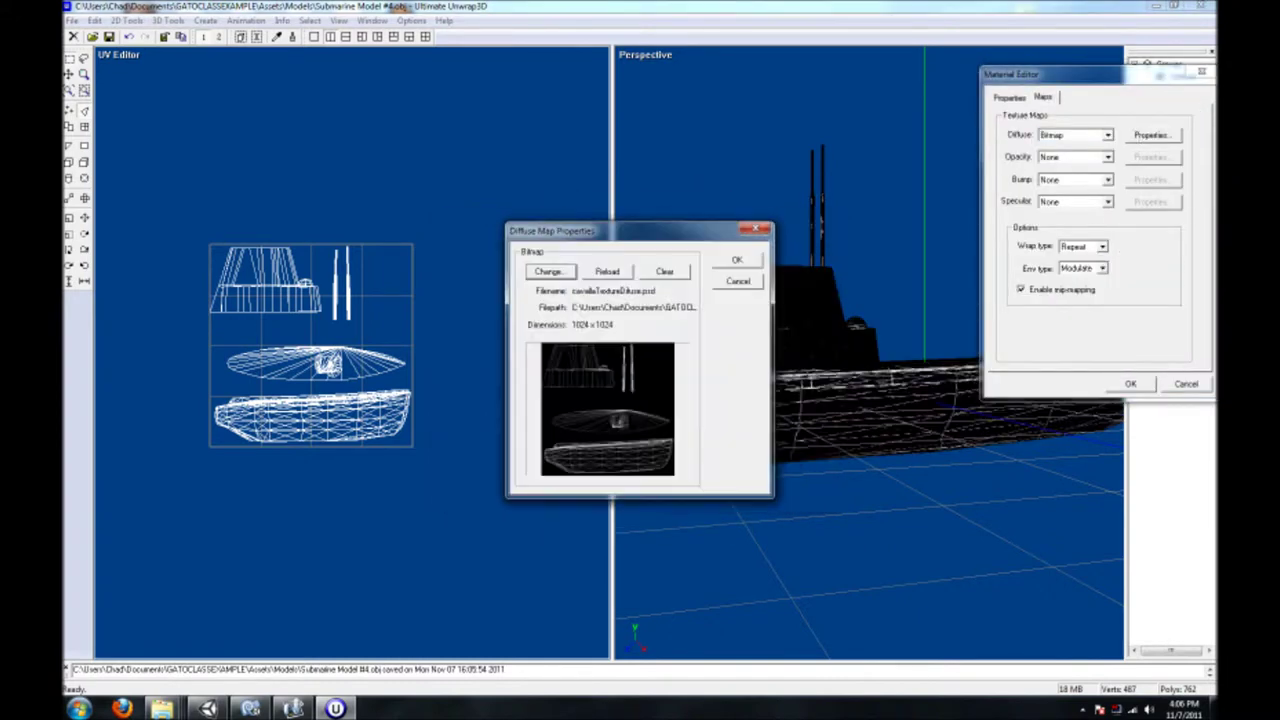
click(737, 259)
click(1130, 384)
mouse_move(767, 346)
mouse_down()
mouse_move(800, 360)
mouse_move(846, 418)
mouse_move(917, 449)
mouse_move(757, 320)
mouse_move(903, 372)
mouse_up()
scroll(190, 270, up, 3)
scroll(190, 270, up, 3)
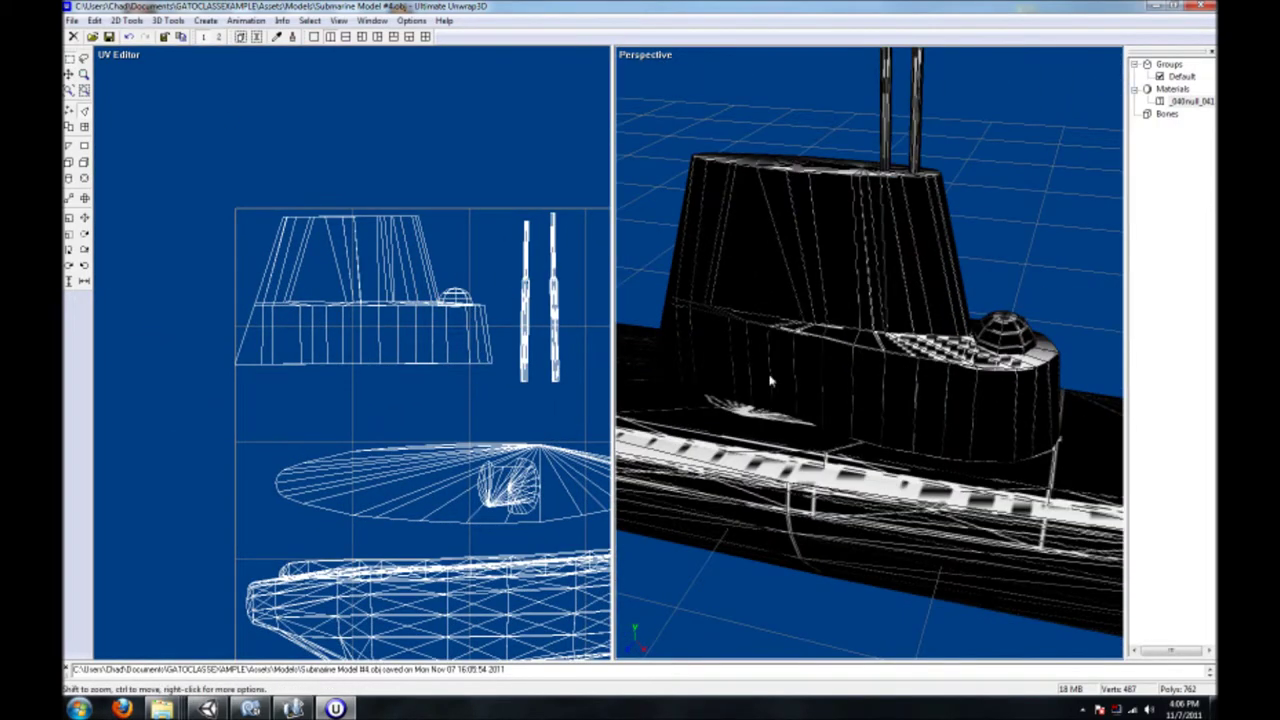
Launch Photoshop CS4 from the Start menu
key(super)
click(1215, 708)
key(super)
double_click(190, 240)
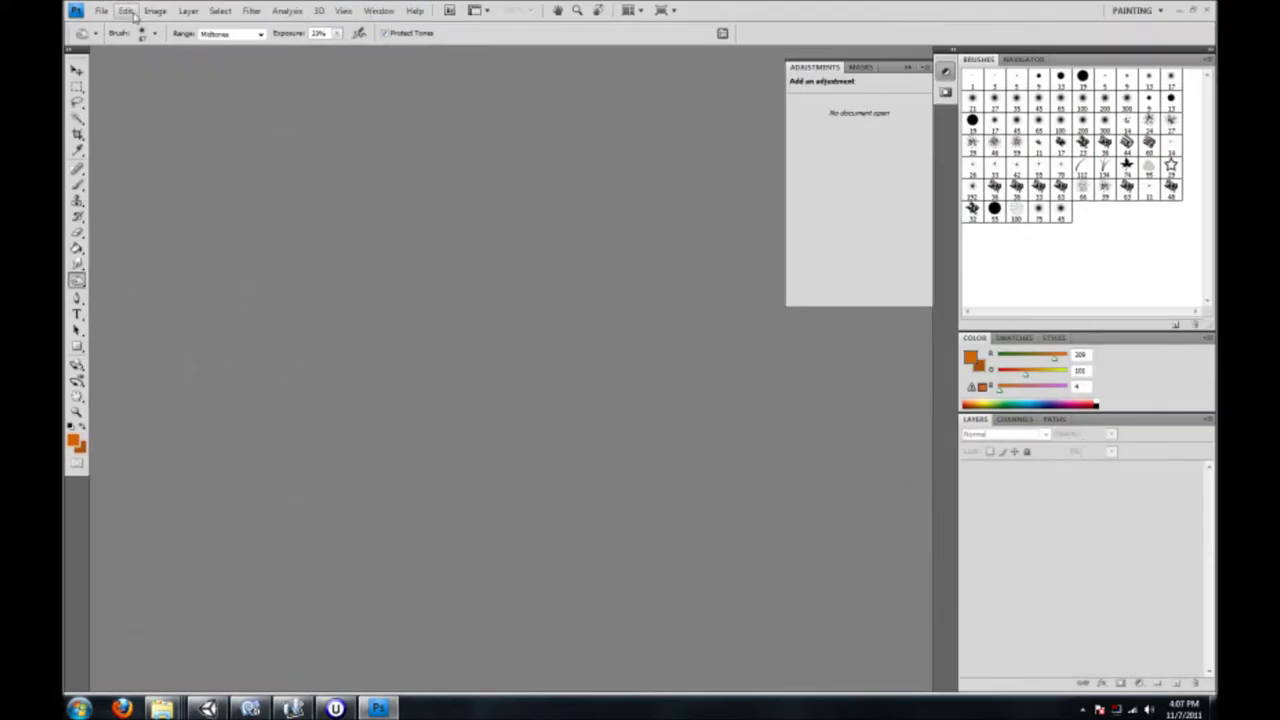
click(101, 10)
click(120, 40)
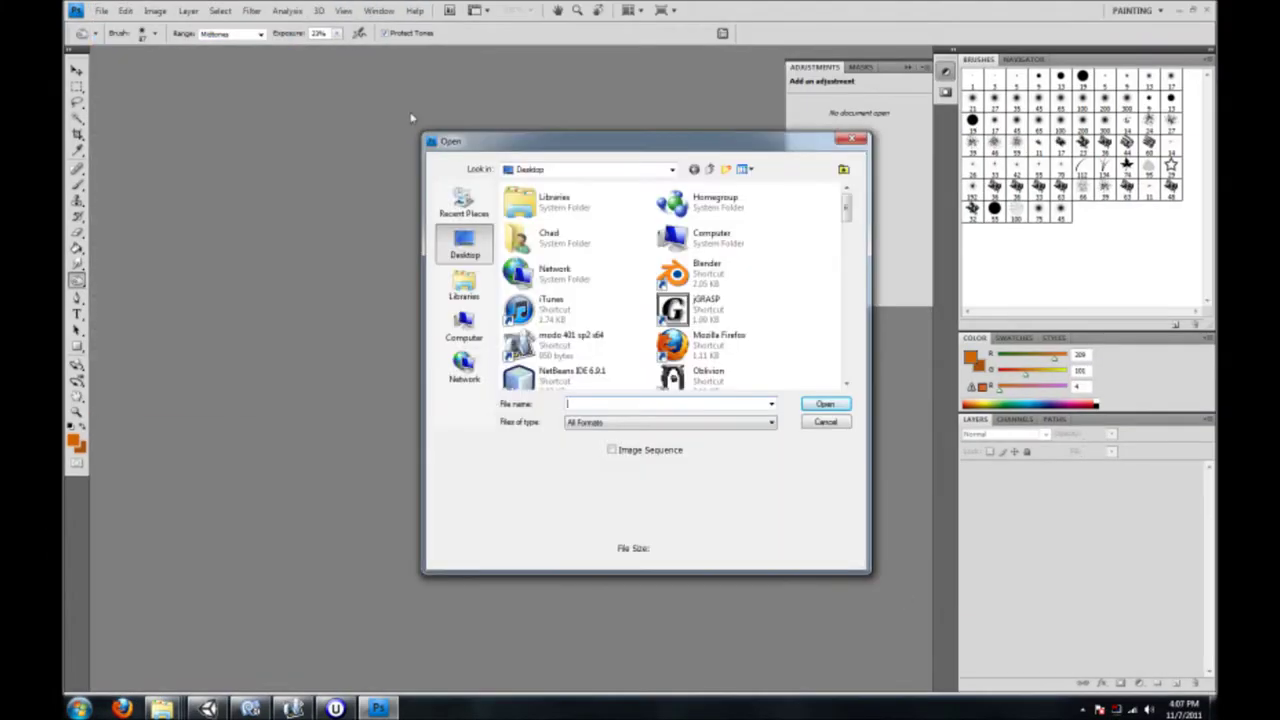
Open cavallaTextureDiffuse.psd from GATOCLASSEXAMPLE/Assets/Models in Photoshop
double_click(530, 237)
double_click(785, 280)
double_click(553, 296)
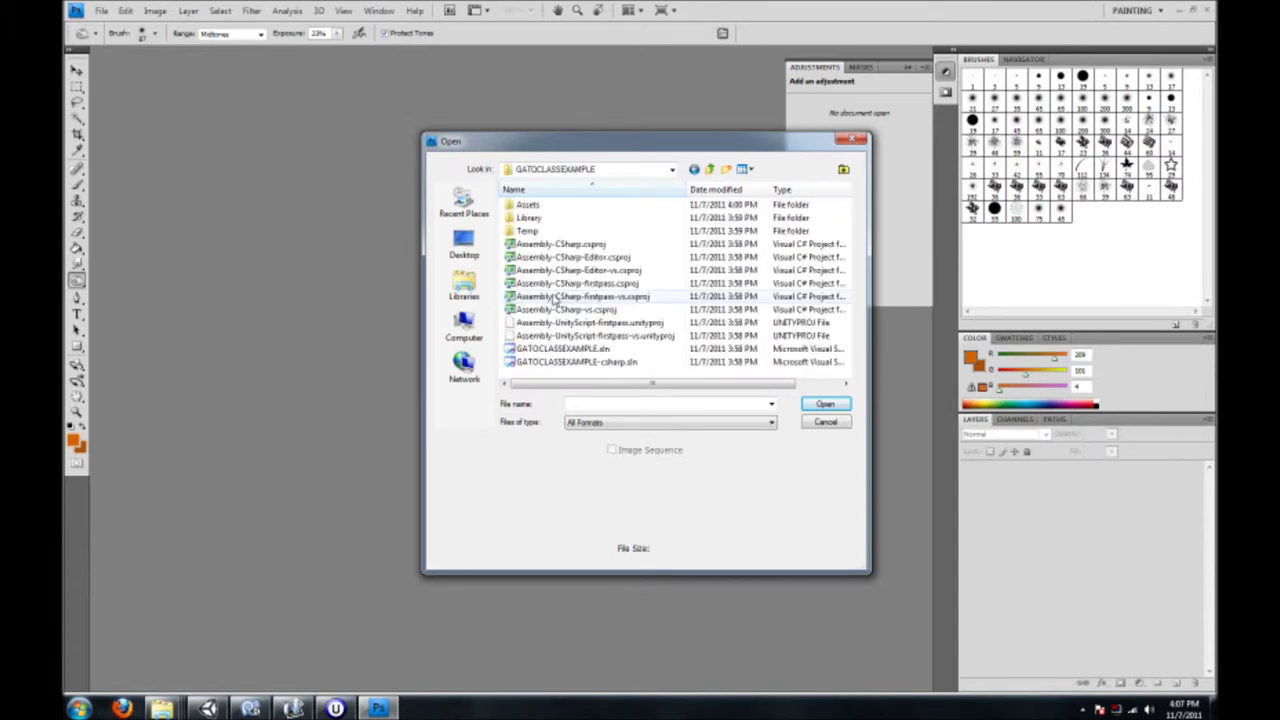
double_click(530, 205)
double_click(545, 234)
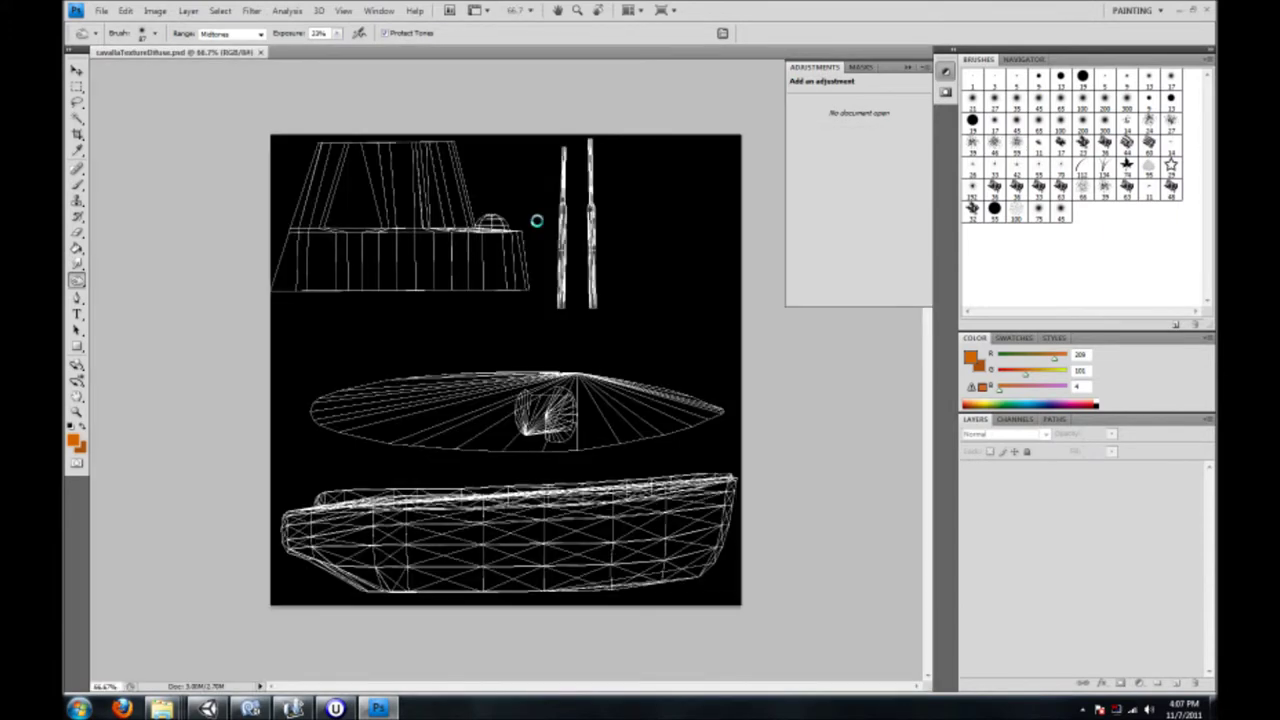
View the cavalla-scene.png reference photo from the Scene4Class folder
mouse_move(161, 709)
click(423, 634)
click(77, 30)
double_click(223, 96)
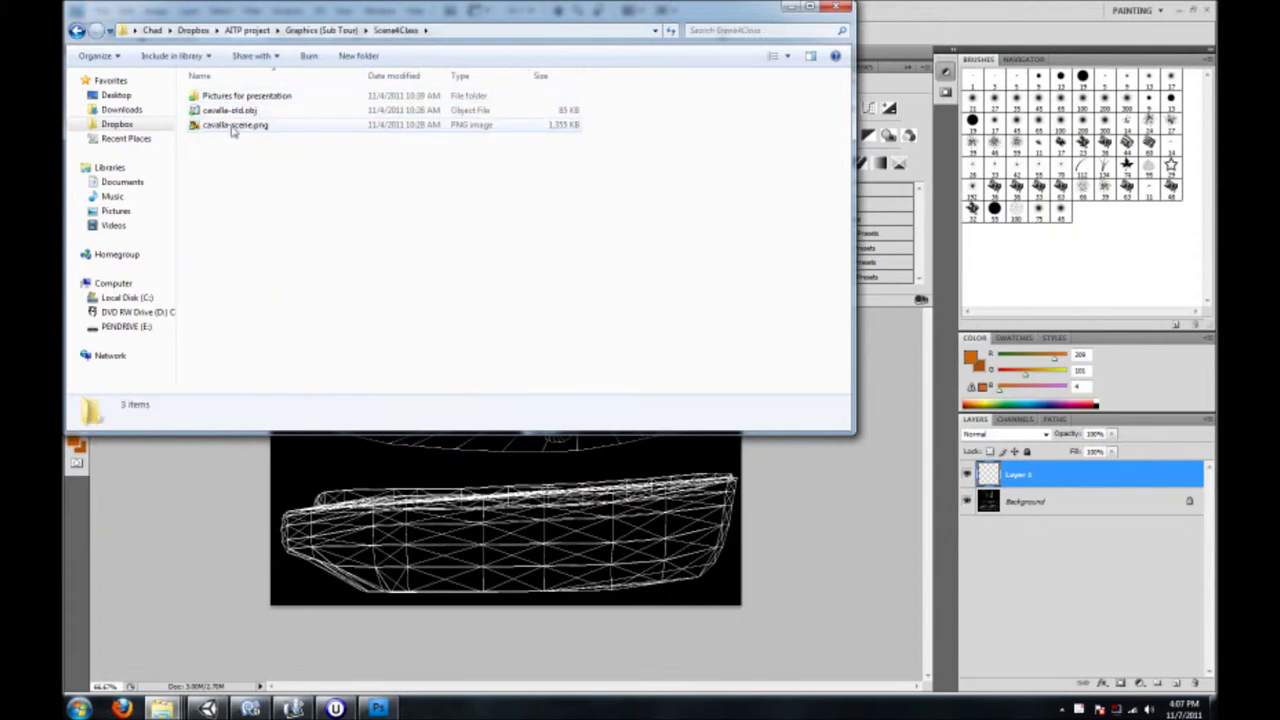
double_click(231, 126)
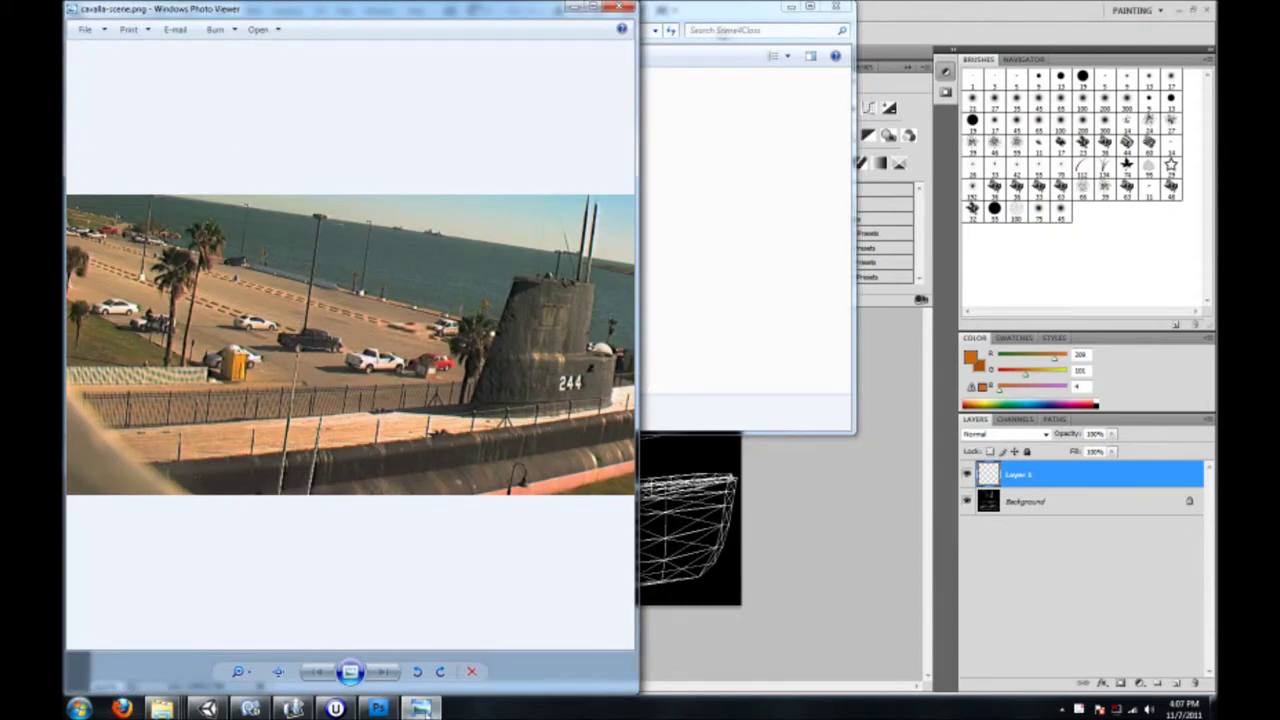
Marquee-select a box around the periscope masts on the template
click(378, 709)
key(m)
drag(553, 191, 612, 314)
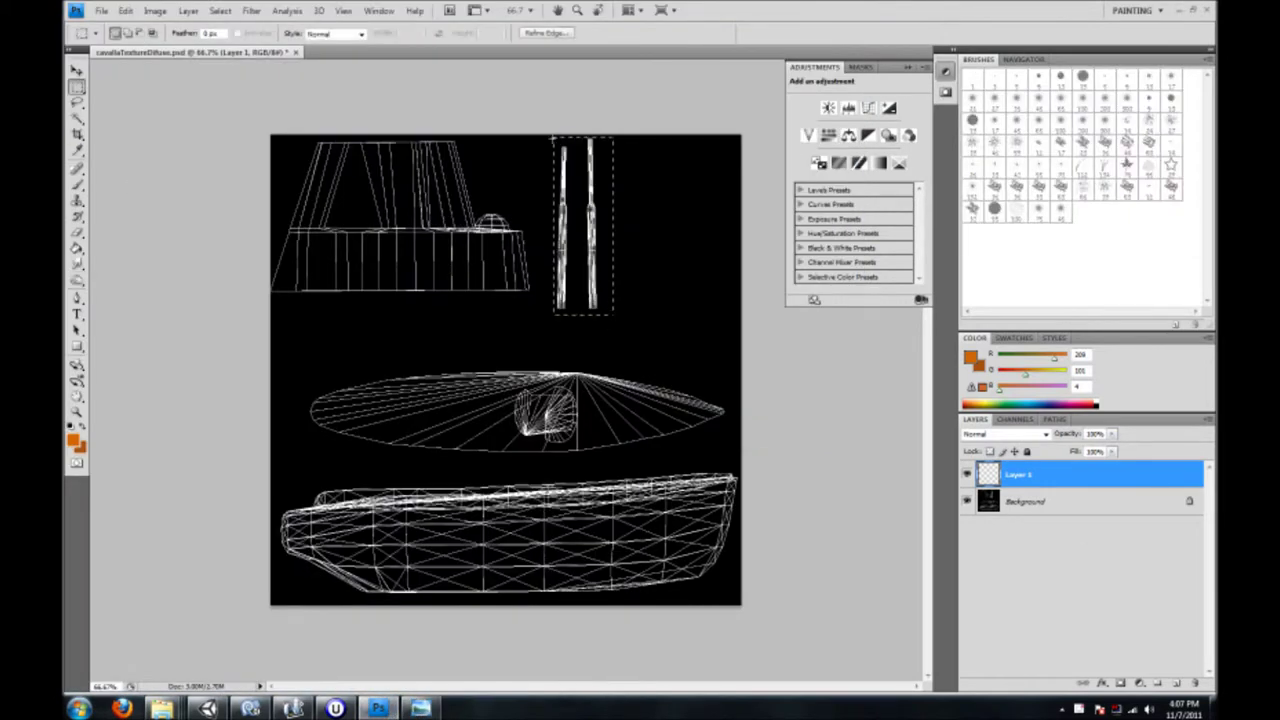
Set up a larger round brush with a dark grey paint colour
click(78, 185)
click(73, 440)
click(560, 213)
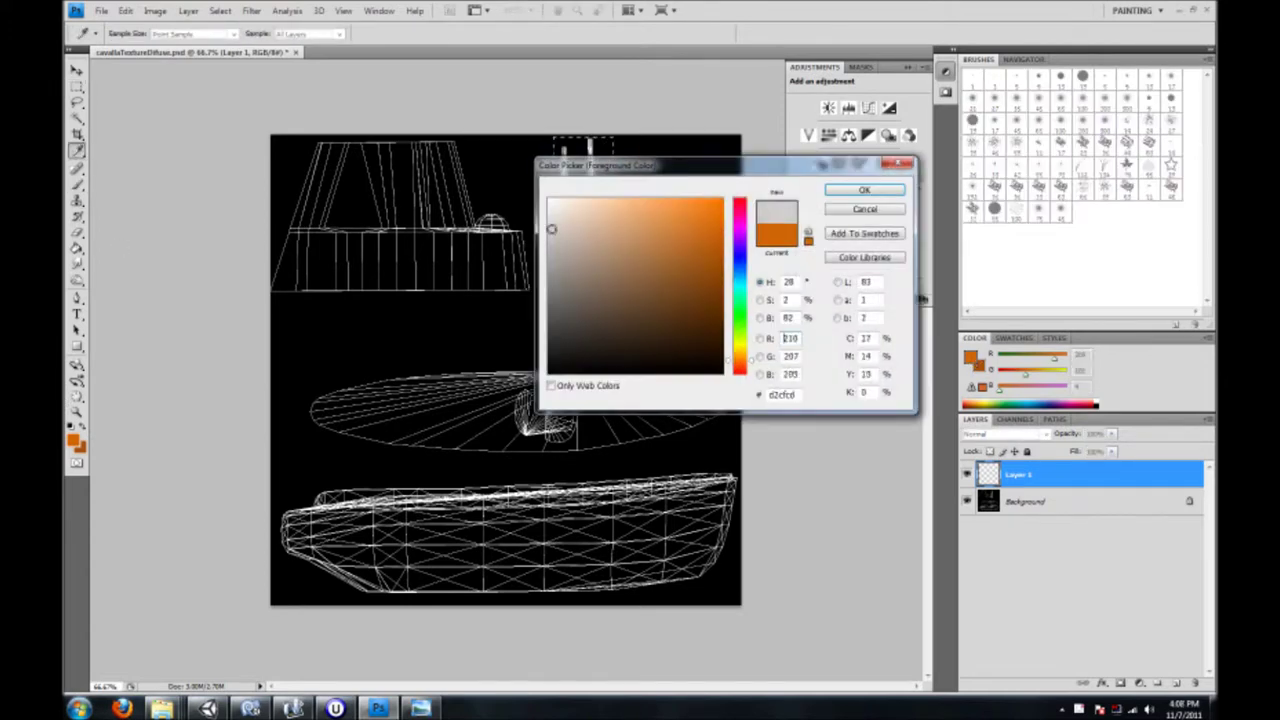
click(851, 180)
click(155, 33)
click(157, 144)
key(Return)
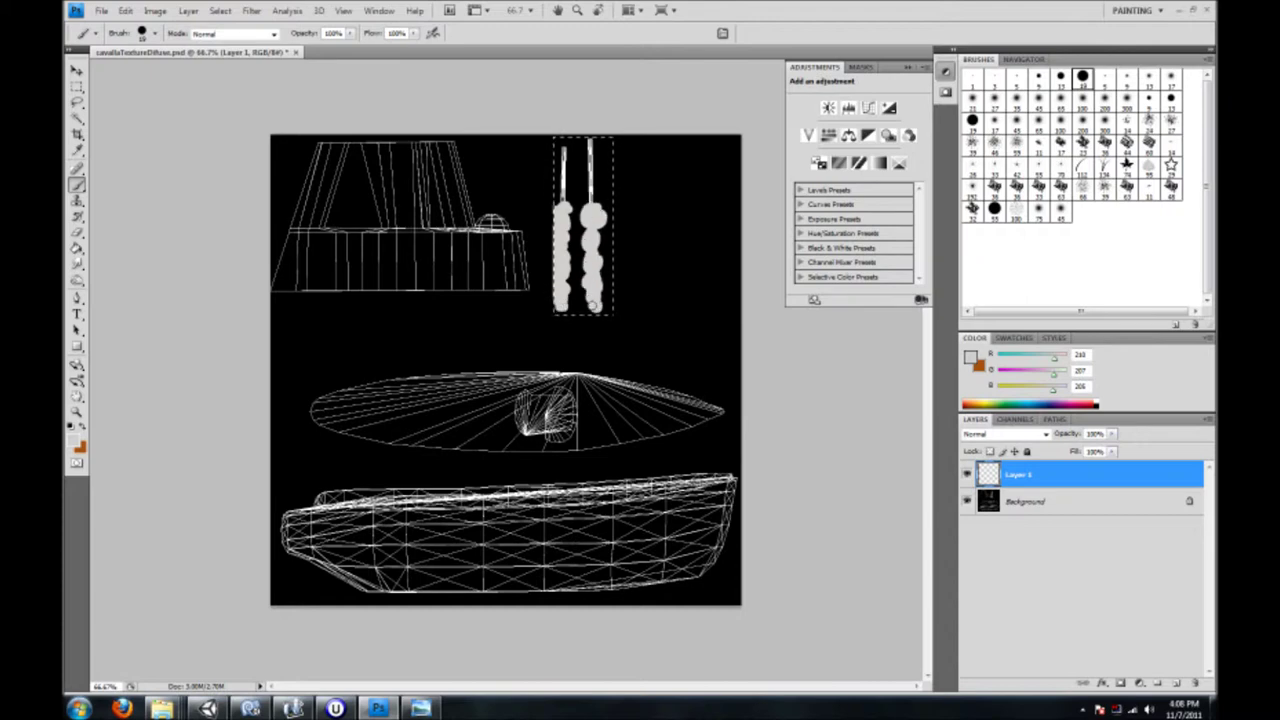
click(971, 357)
key(Return)
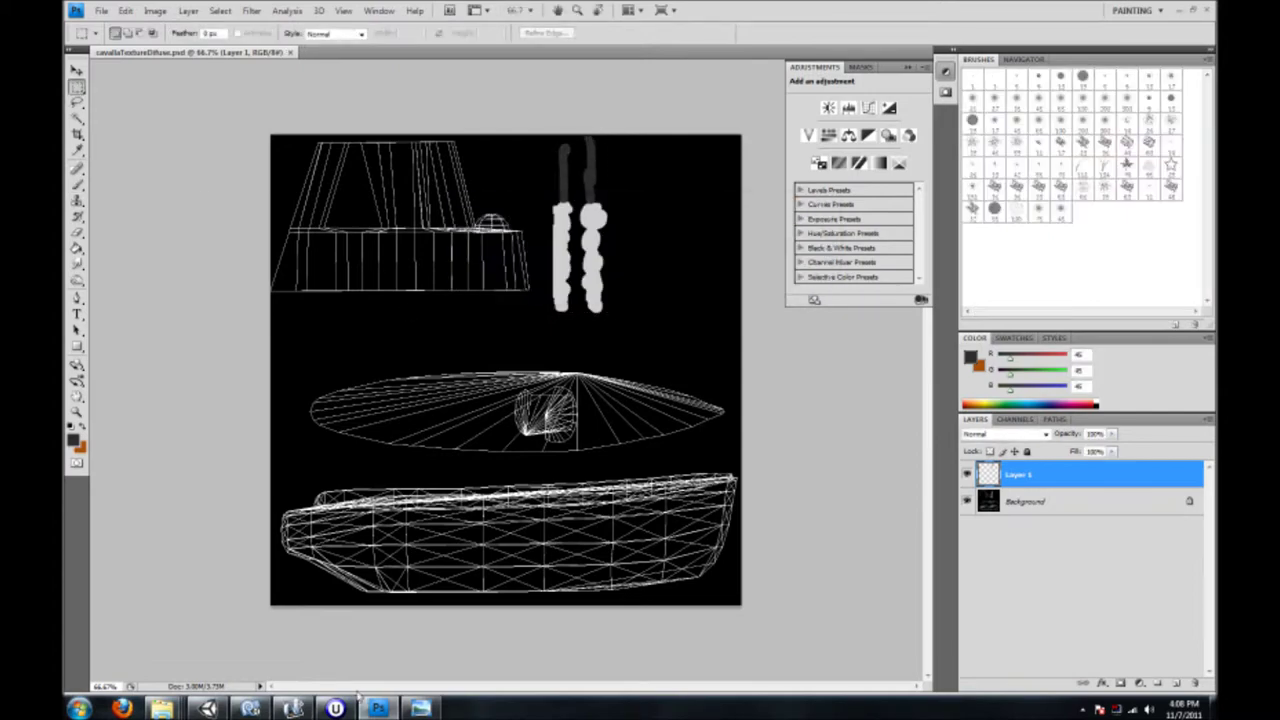
Compare the periscopes in Ultimate Unwrap3D's 3D view against the reference photo
key(alt+Tab)
drag(913, 403, 920, 380)
scroll(920, 380, up, 5)
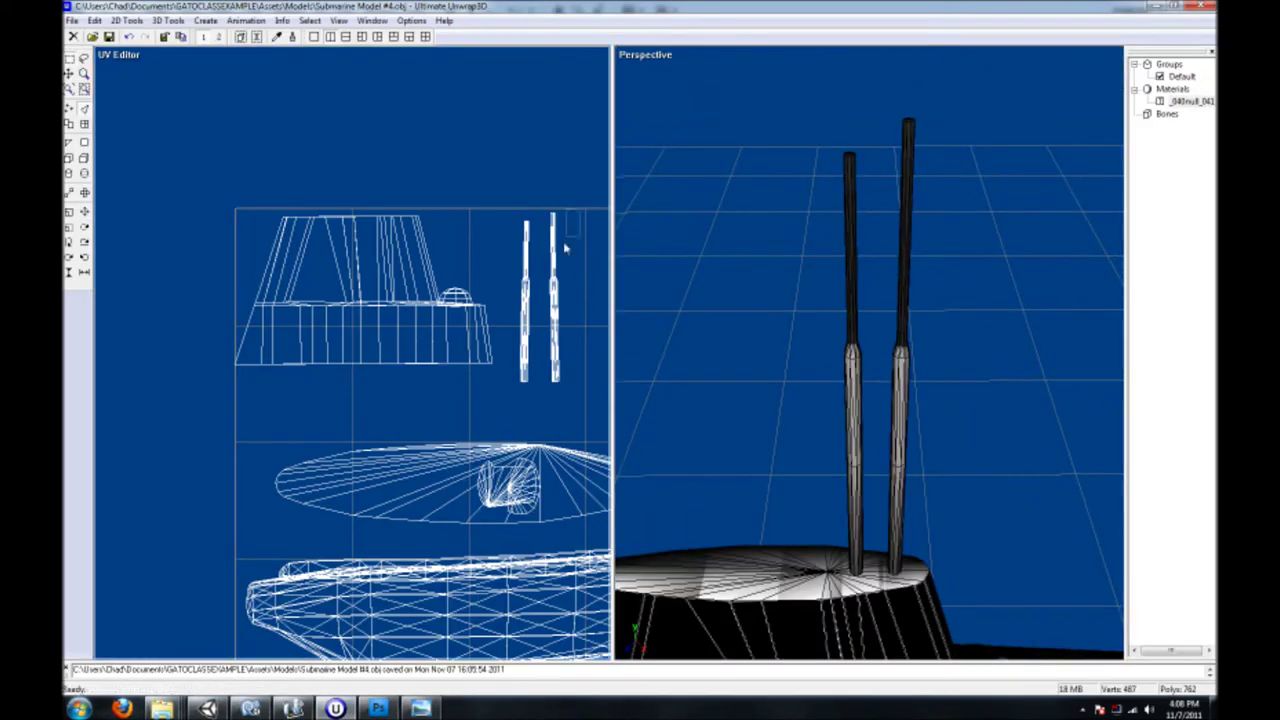
scroll(1067, 121, up, 3)
key(alt+Tab)
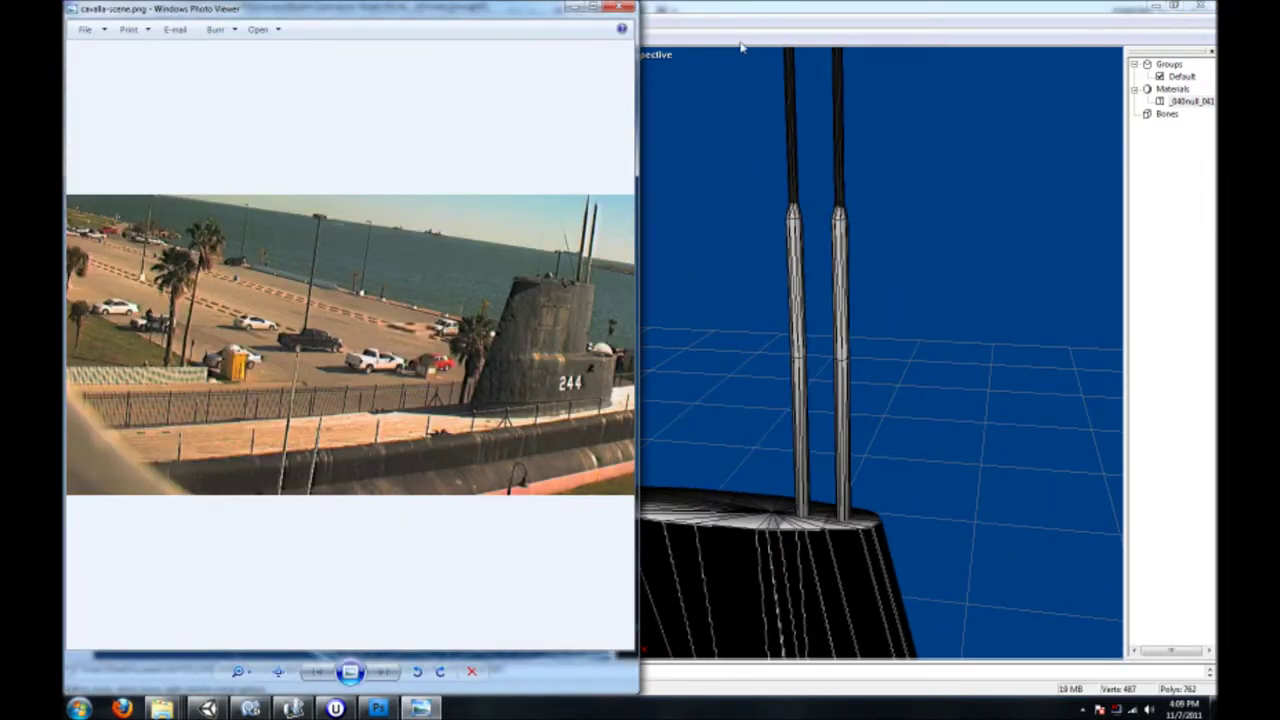
click(741, 46)
drag(880, 417, 860, 400)
key(alt+Tab)
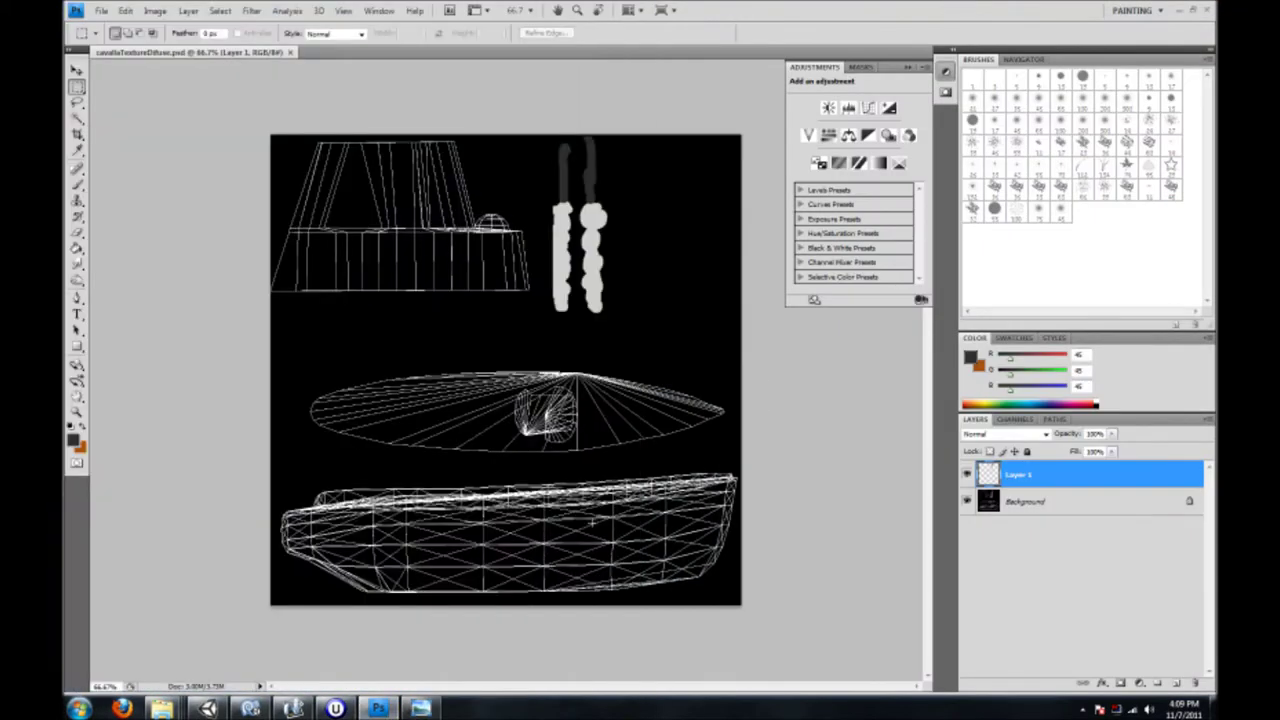
Paint grey over the small tower dome, then check the 3D preview and start the web browser
key(b)
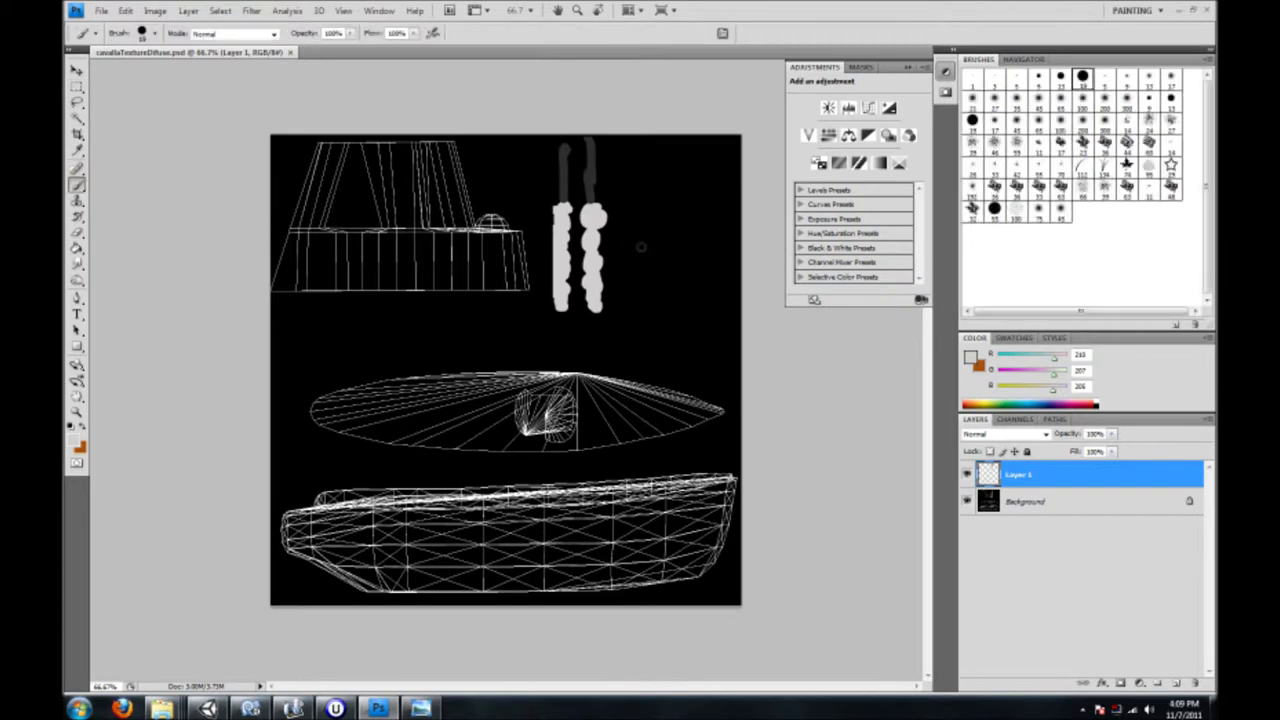
scroll(490, 220, up, 5)
drag(474, 202, 500, 192)
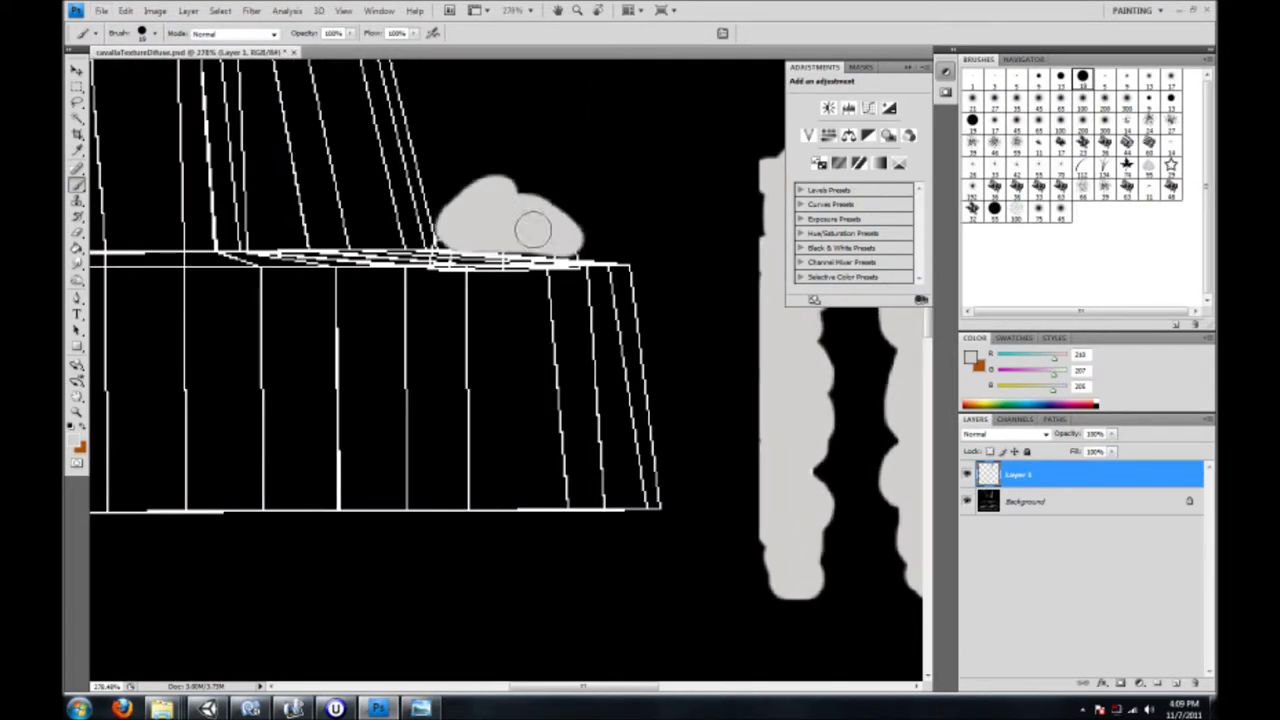
click(336, 708)
mouse_move(420, 708)
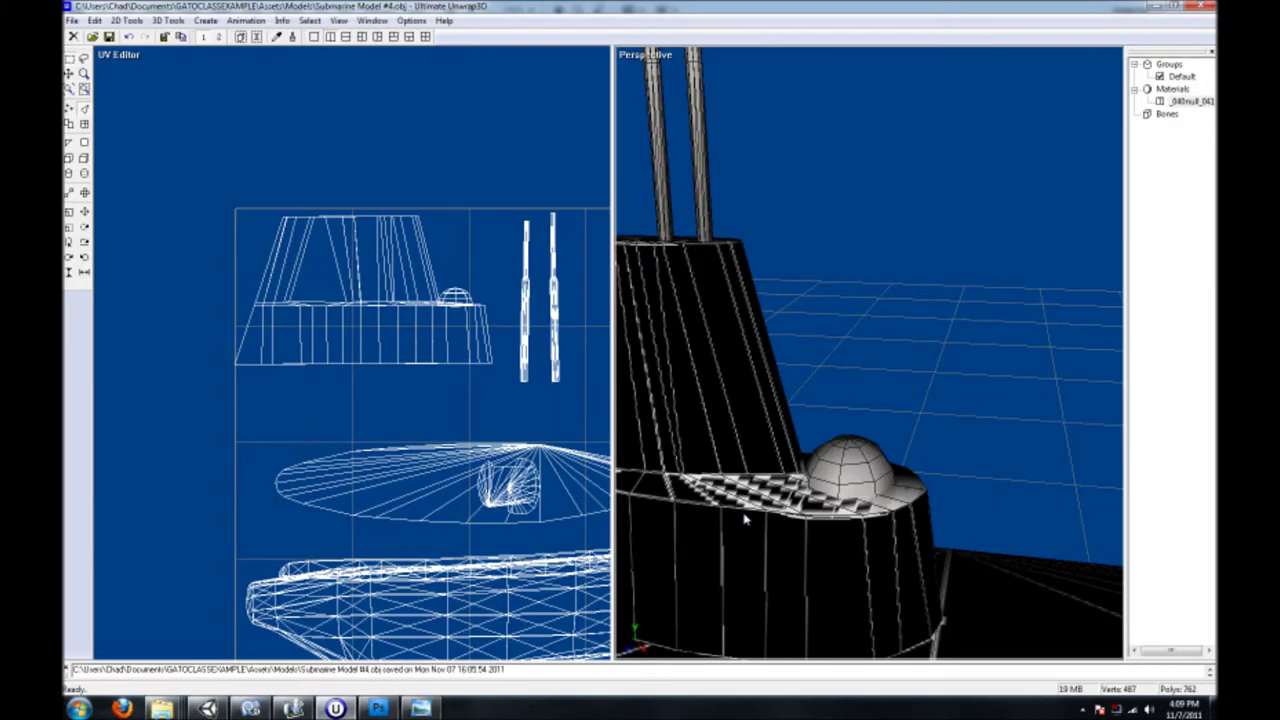
click(121, 708)
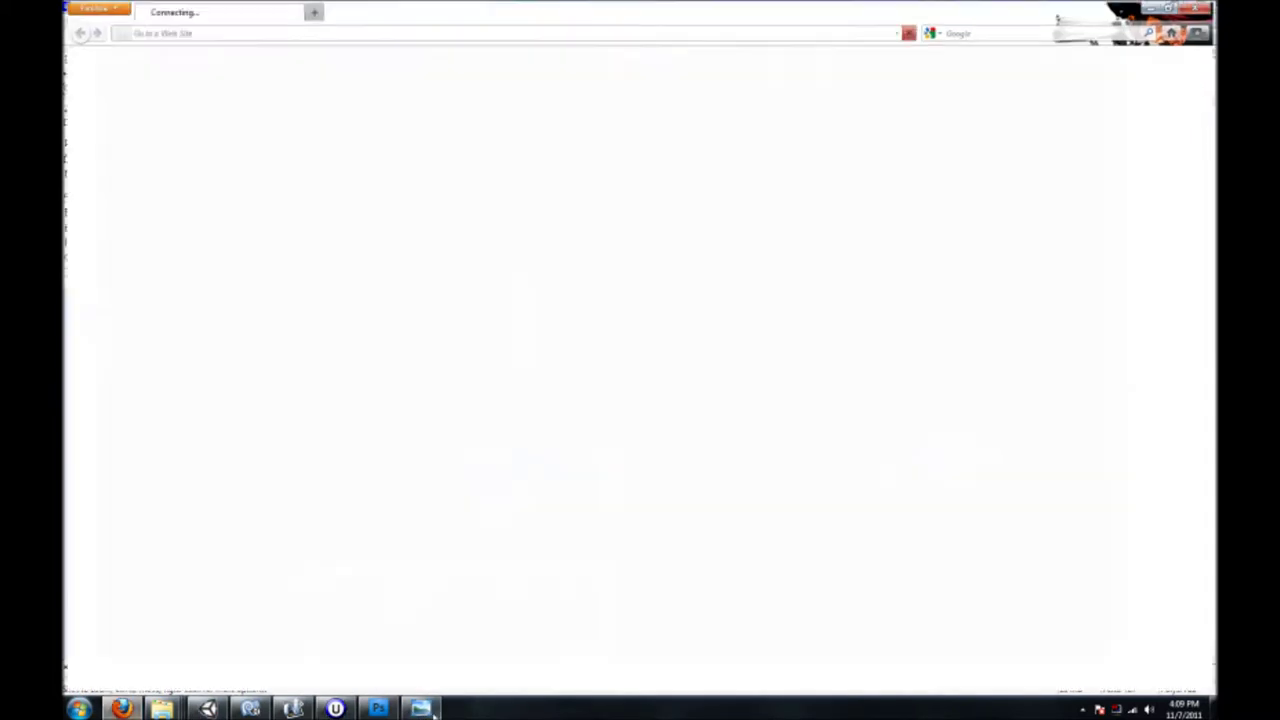
Search Google Images for 'slight rusty texture' and open the full-size rust-drip image
text(slight rusty texture)
key(Return)
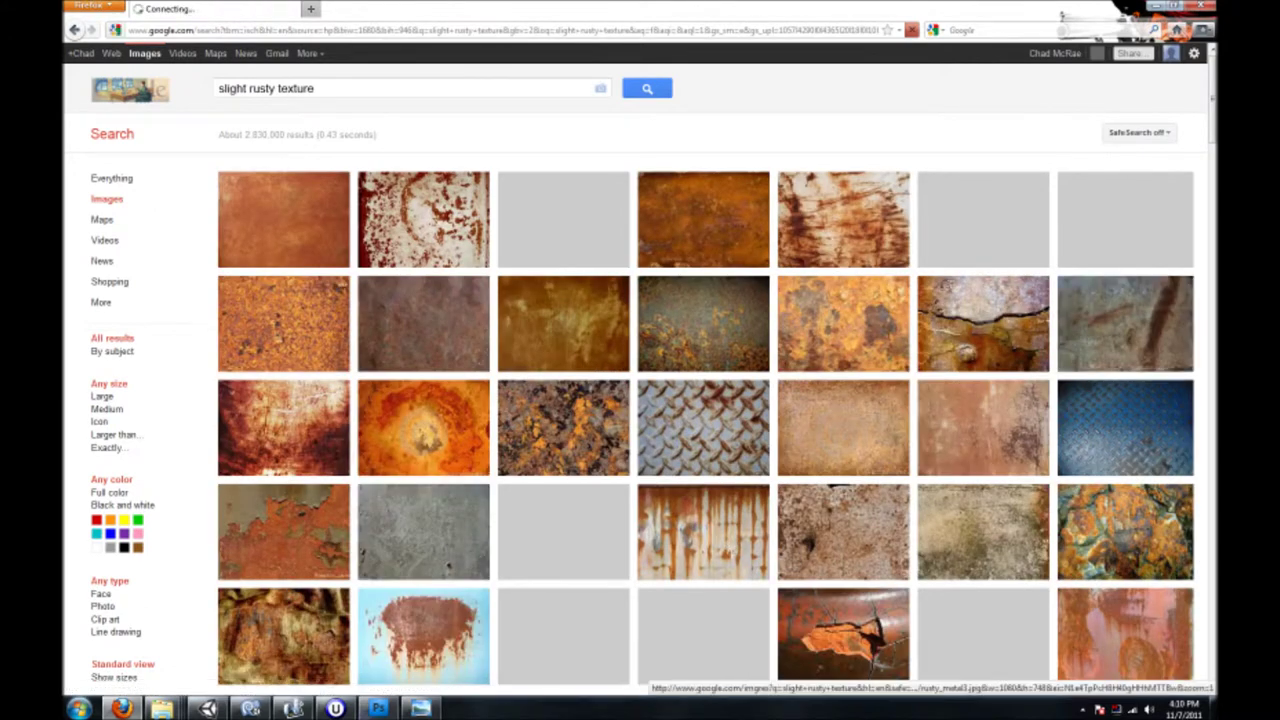
click(703, 531)
click(537, 220)
Add a dark grey fill layer over the hull, below Layer 1 at about half opacity
click(378, 708)
scroll(563, 497, down, 3)
drag(671, 688, 645, 688)
click(1180, 686)
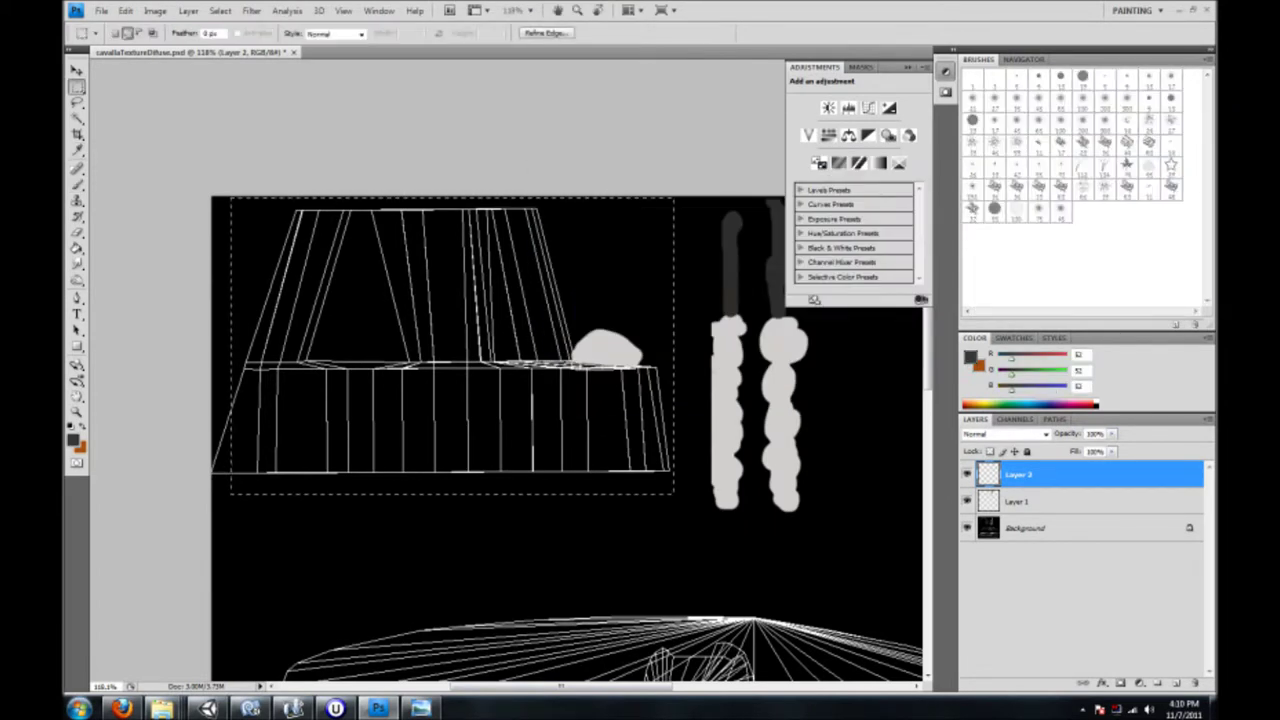
key(g)
click(450, 294)
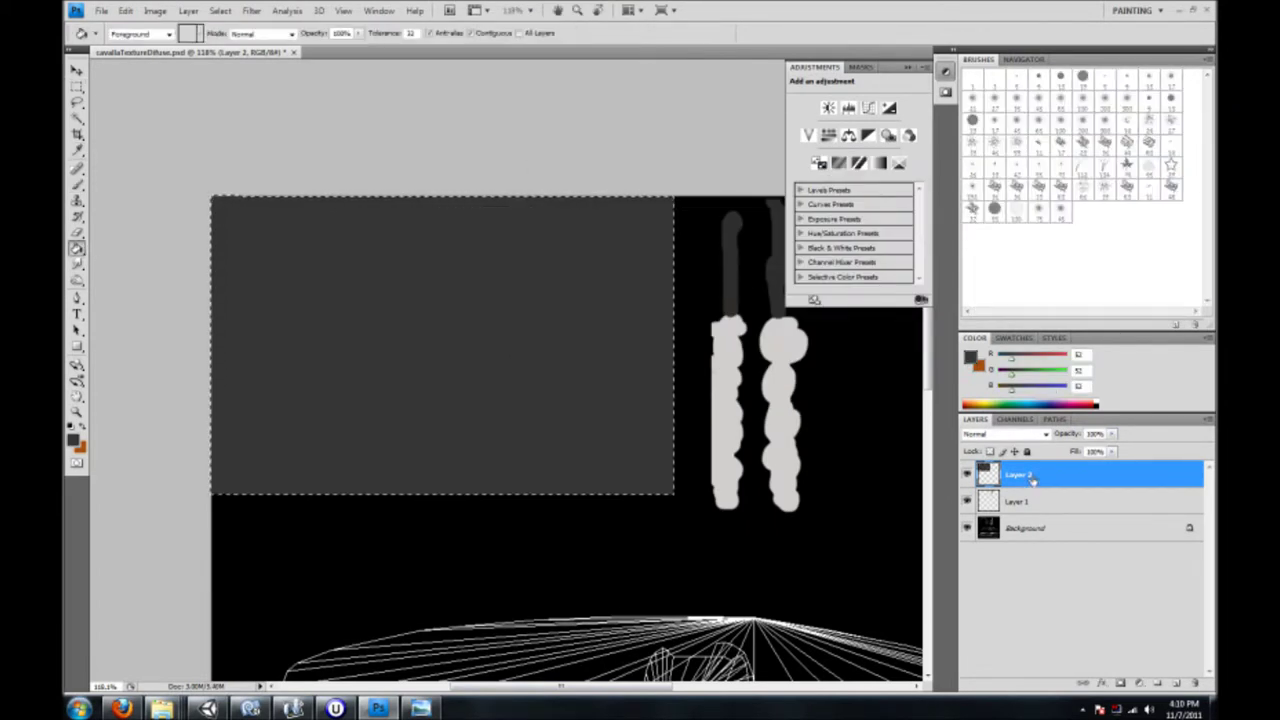
click(77, 87)
key(ctrl+d)
drag(1030, 474, 1033, 514)
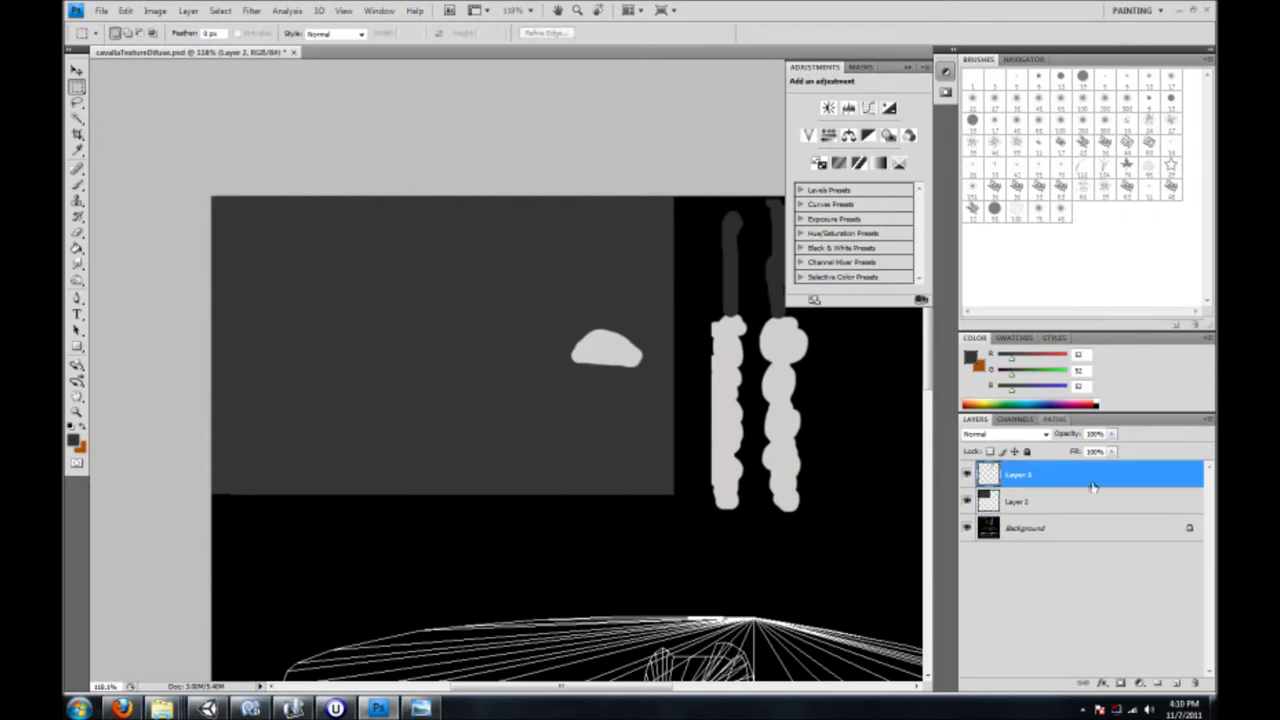
drag(1112, 434, 1080, 452)
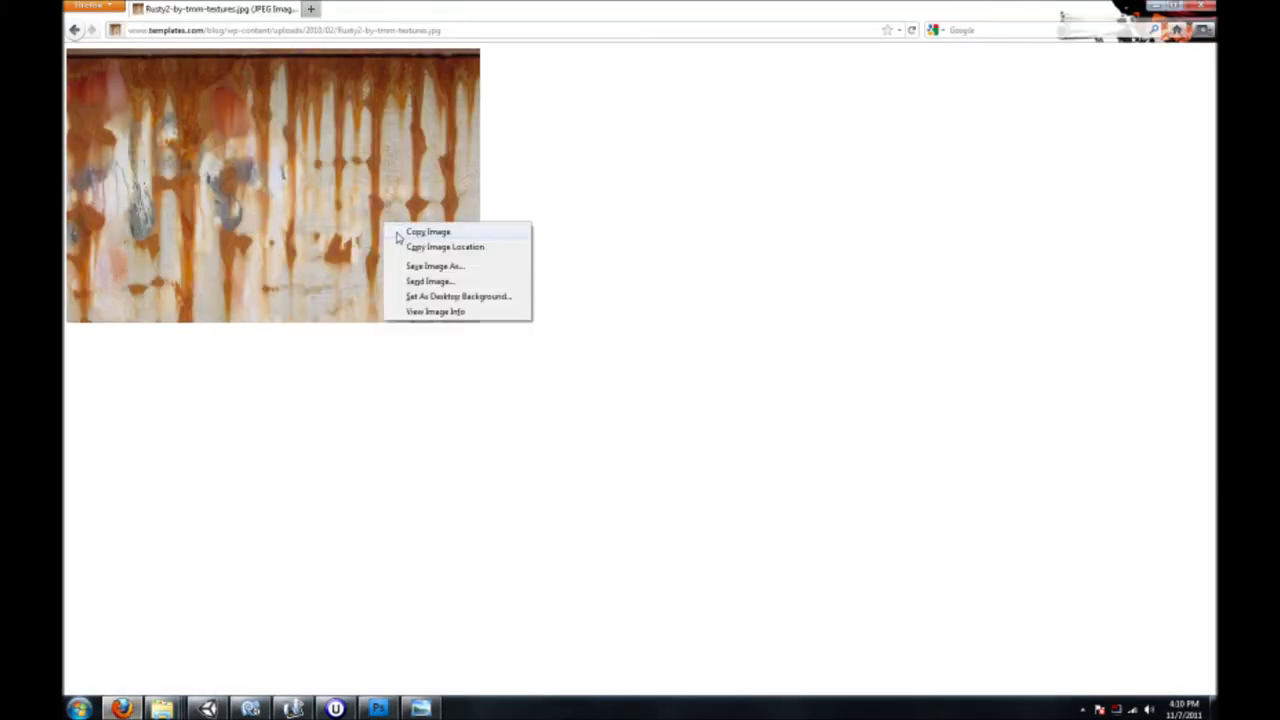
Save the rust image as Rusty2-by-tmm-textures.jpg in the project's Models folder
click(425, 264)
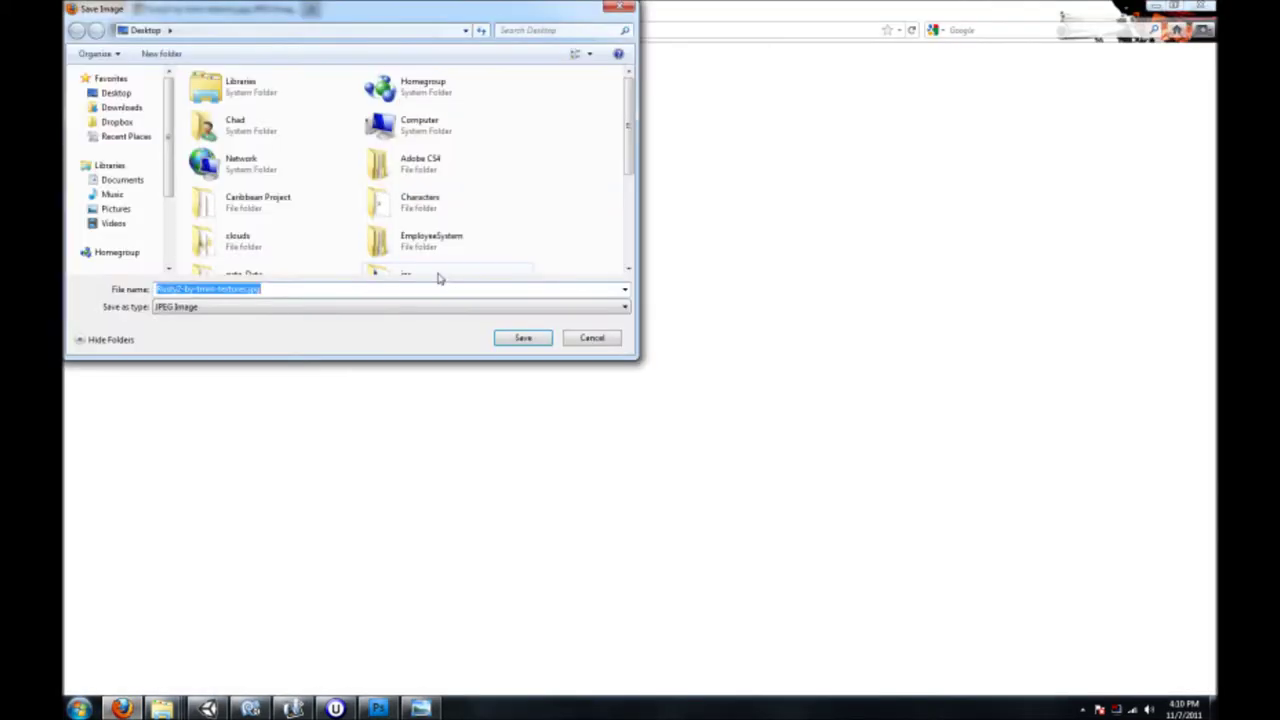
click(122, 180)
double_click(257, 246)
double_click(230, 135)
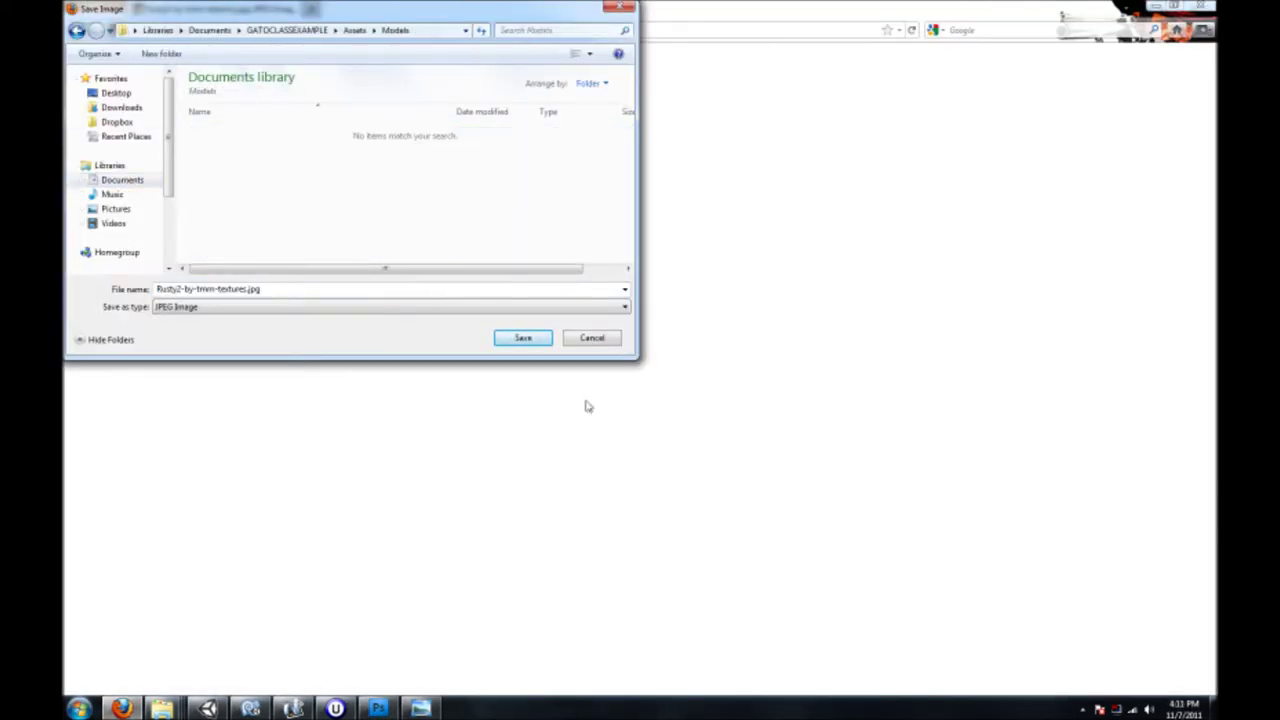
click(523, 338)
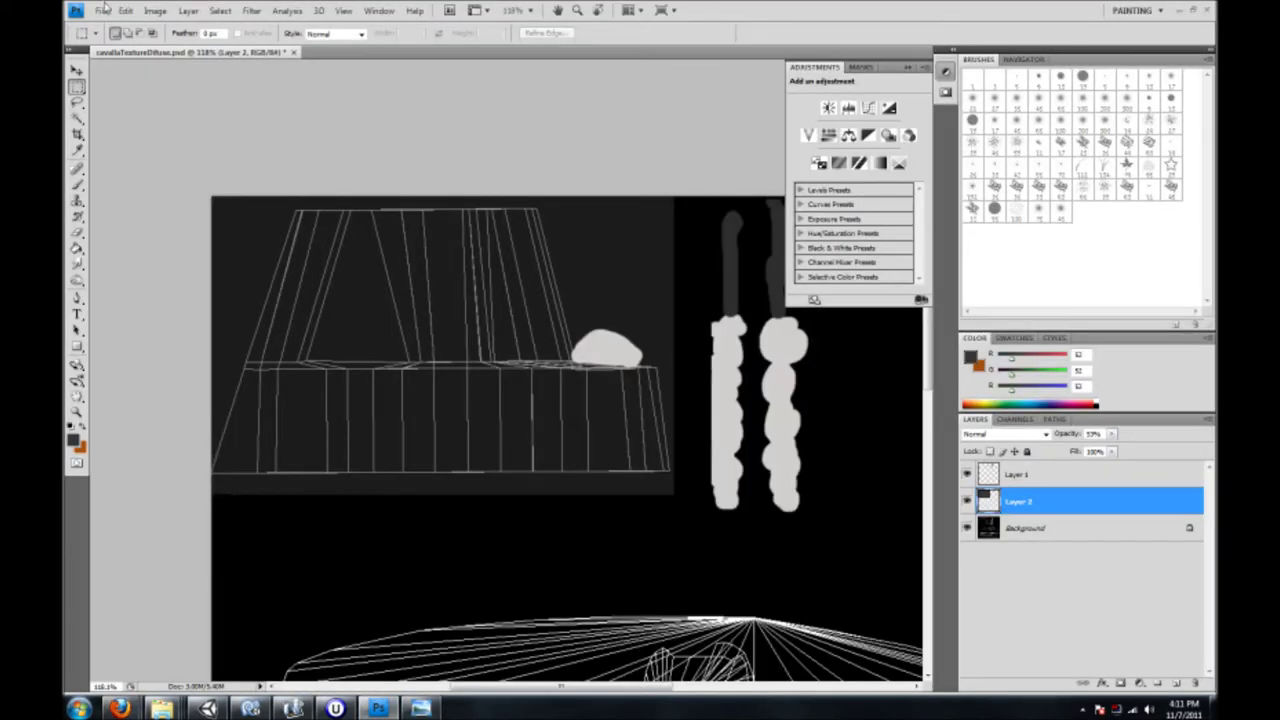
click(104, 9)
click(122, 38)
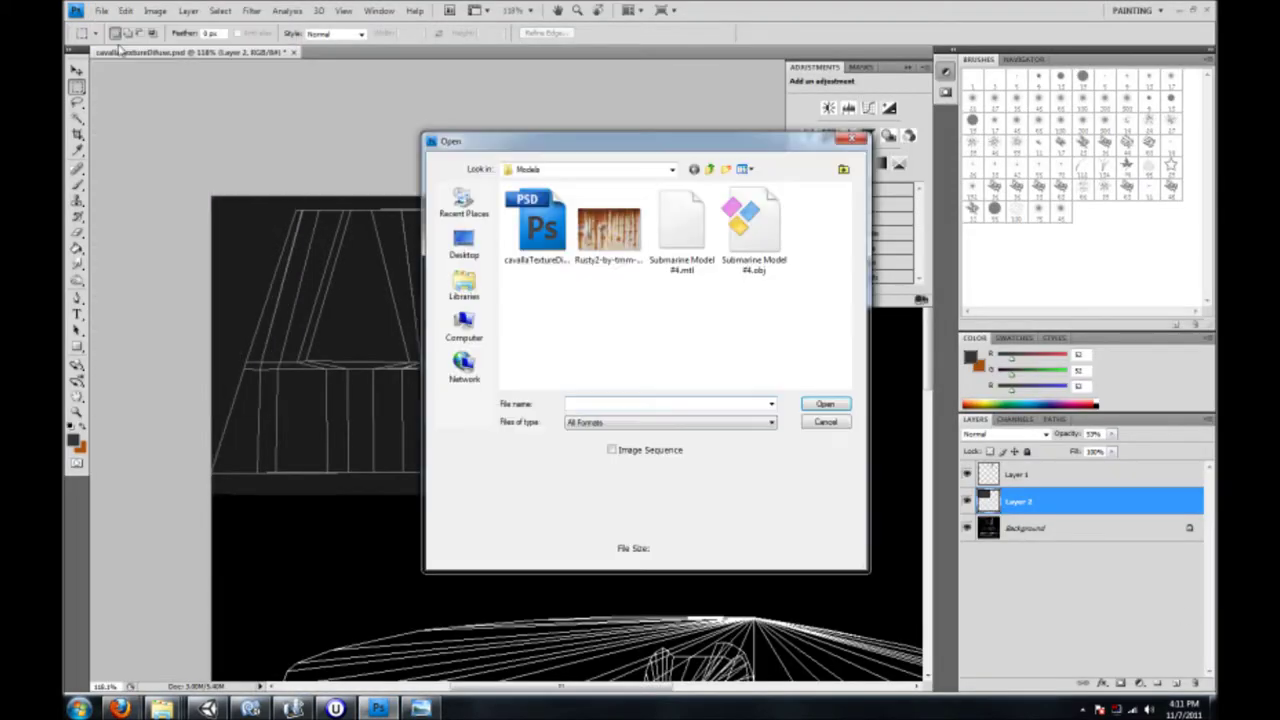
Open the downloaded rust texture and paste it into the template's top-left as a new layer
double_click(593, 240)
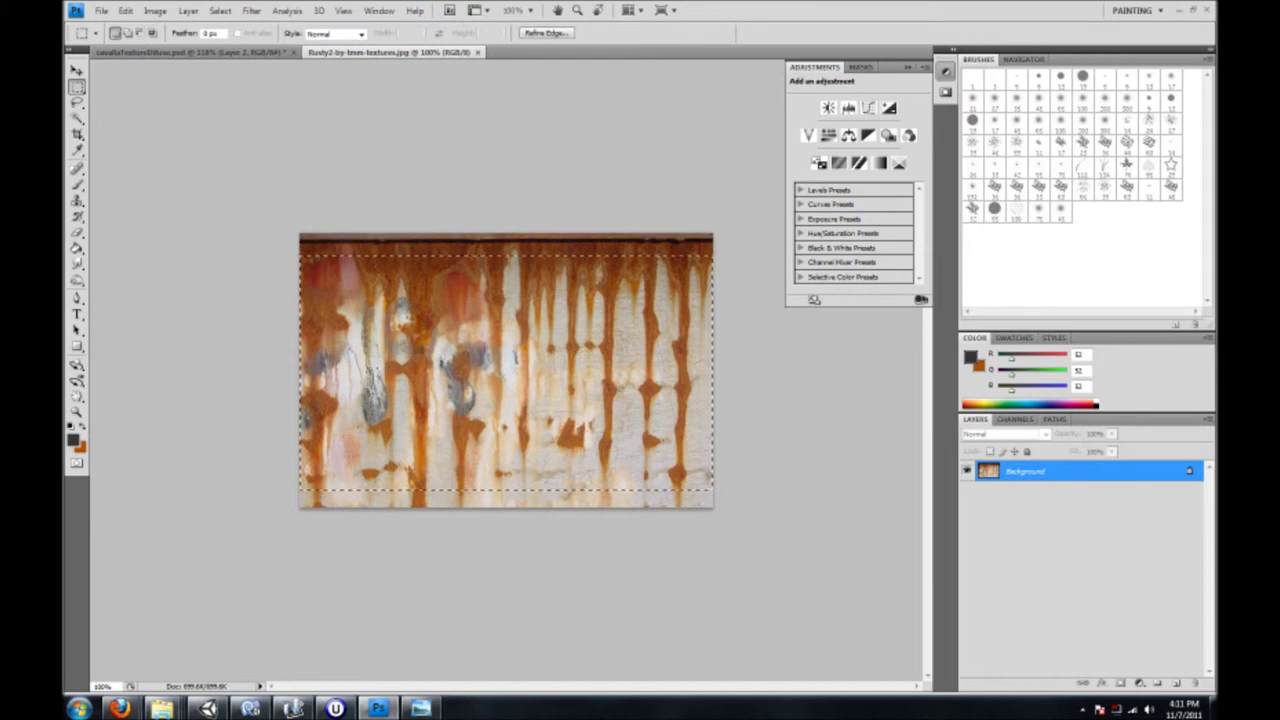
click(190, 51)
right_click(1100, 500)
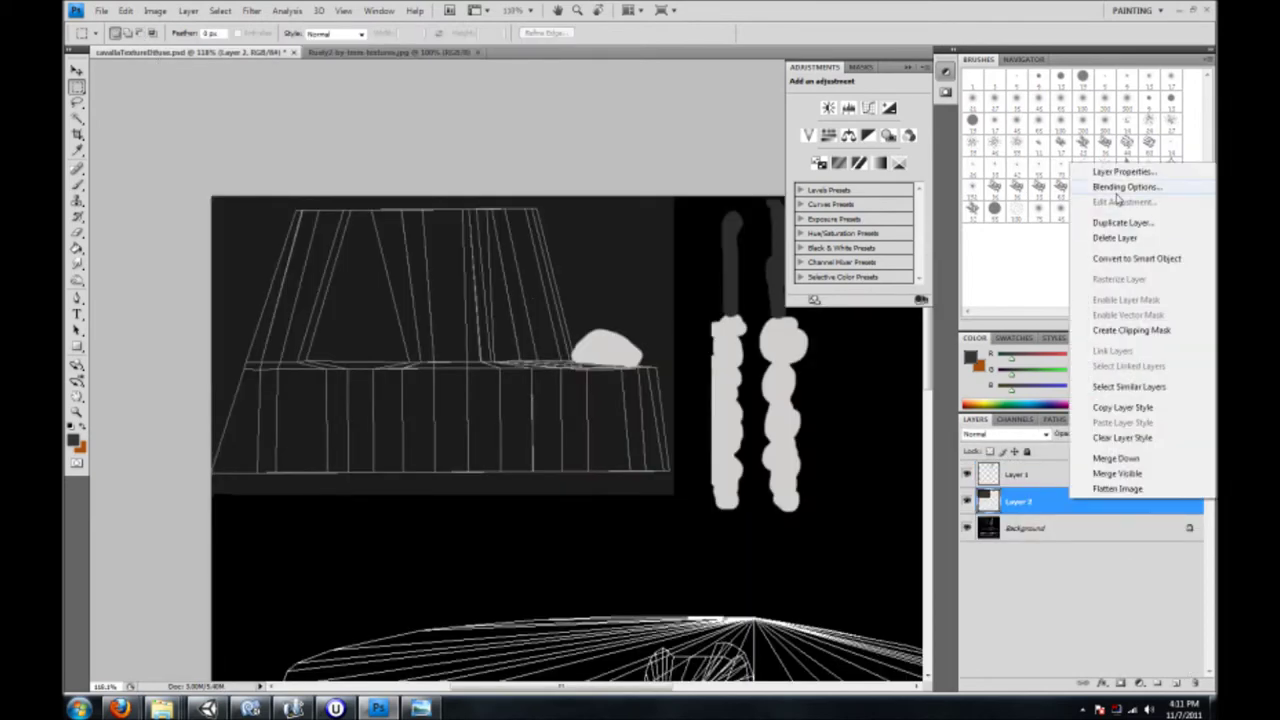
key(Escape)
key(ctrl+v)
key(v)
drag(612, 410, 565, 380)
Set the rust layer to 55% opacity and scale it to fit over the conning tower
drag(1112, 434, 1086, 452)
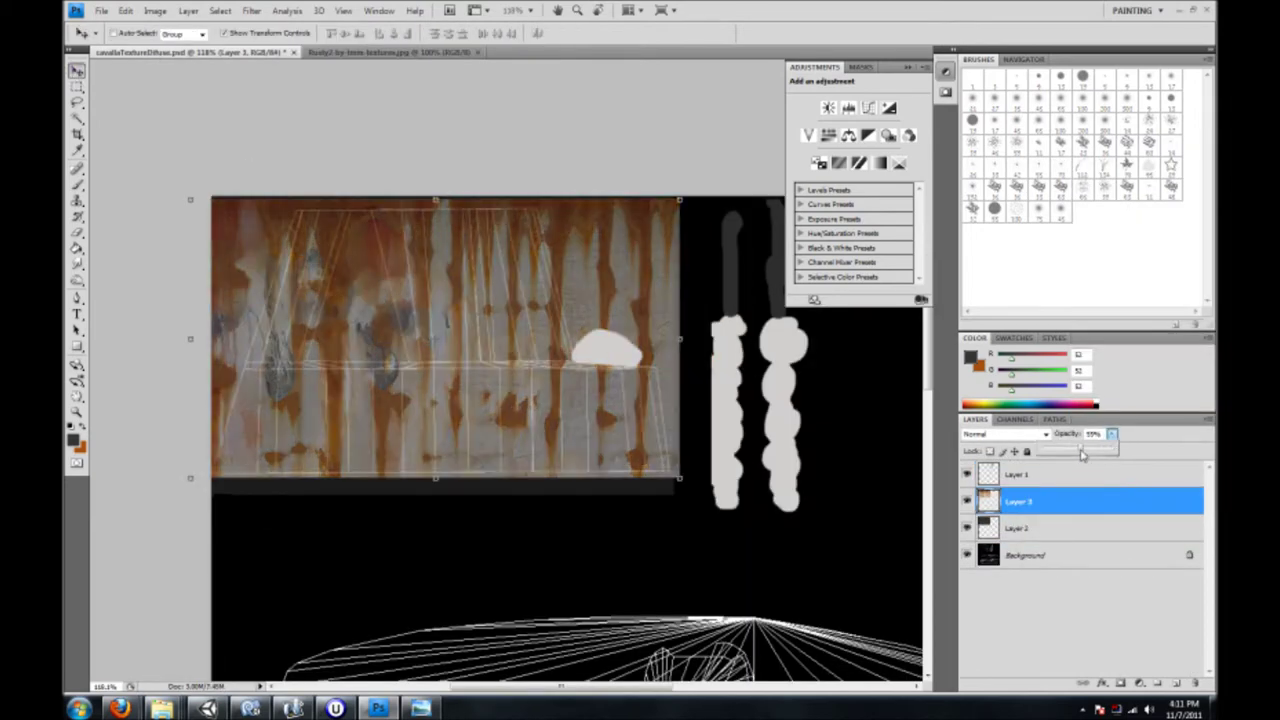
drag(426, 233, 438, 258)
drag(700, 505, 626, 488)
drag(212, 366, 252, 366)
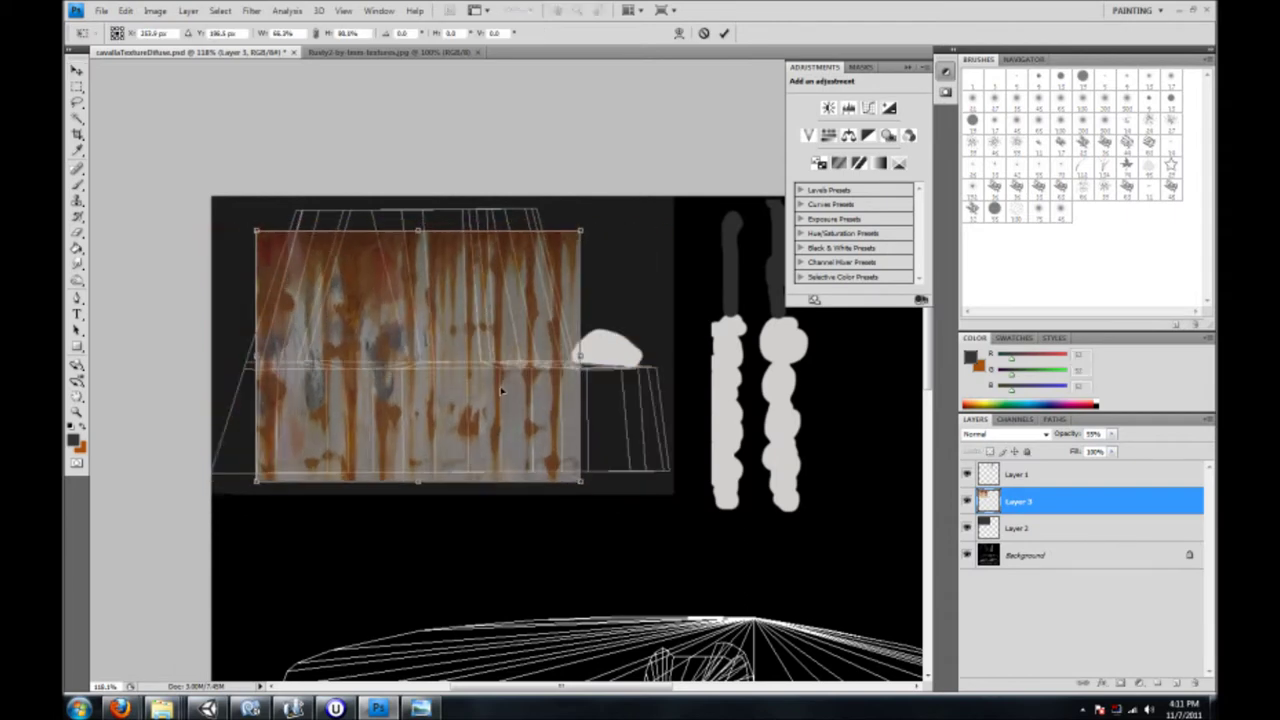
drag(588, 350, 572, 348)
key(Return)
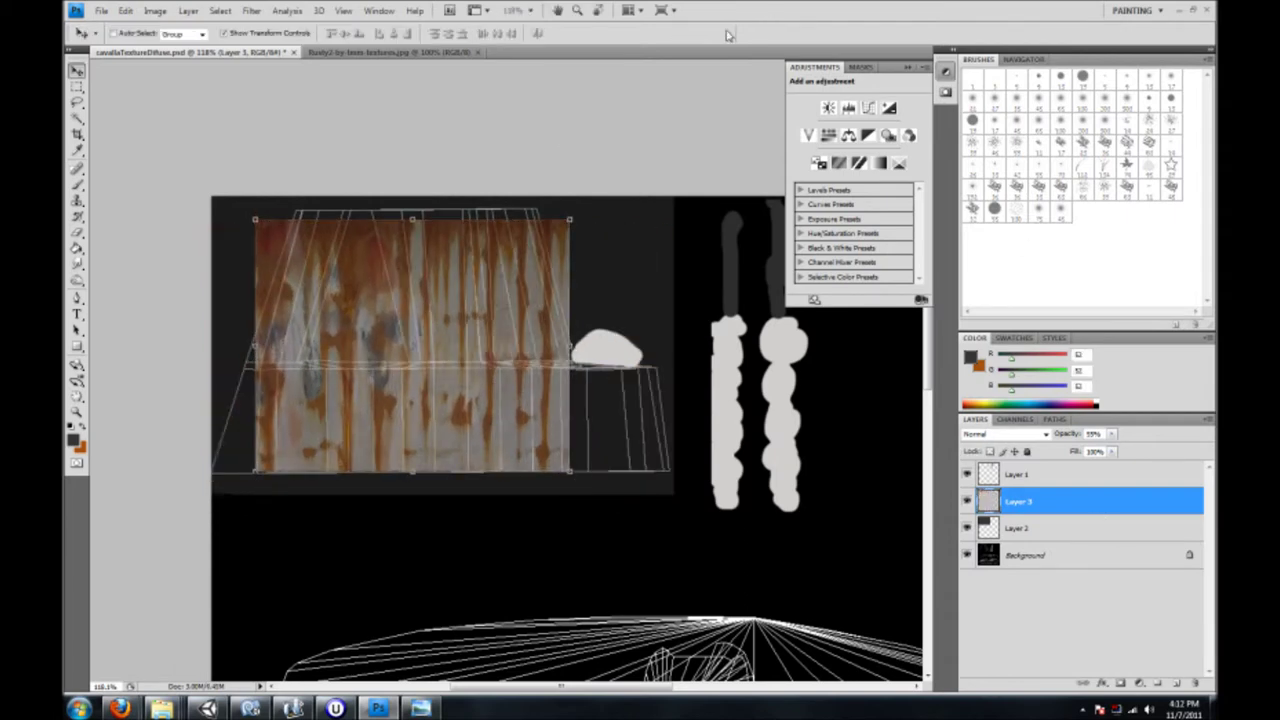
right_click(1098, 516)
click(1045, 183)
click(1035, 343)
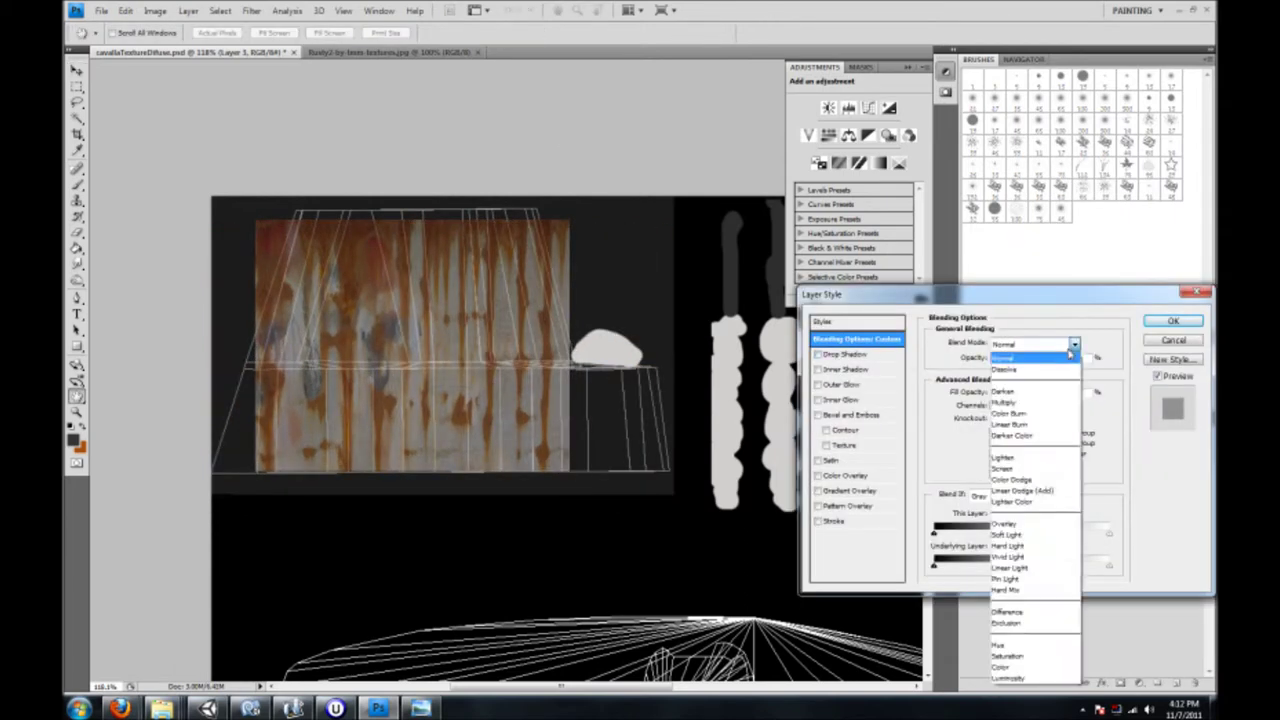
Blend the rust layer with Multiply at about 45% opacity and hide the grey fill layer
key(Escape)
key(Escape)
click(1085, 528)
double_click(1085, 528)
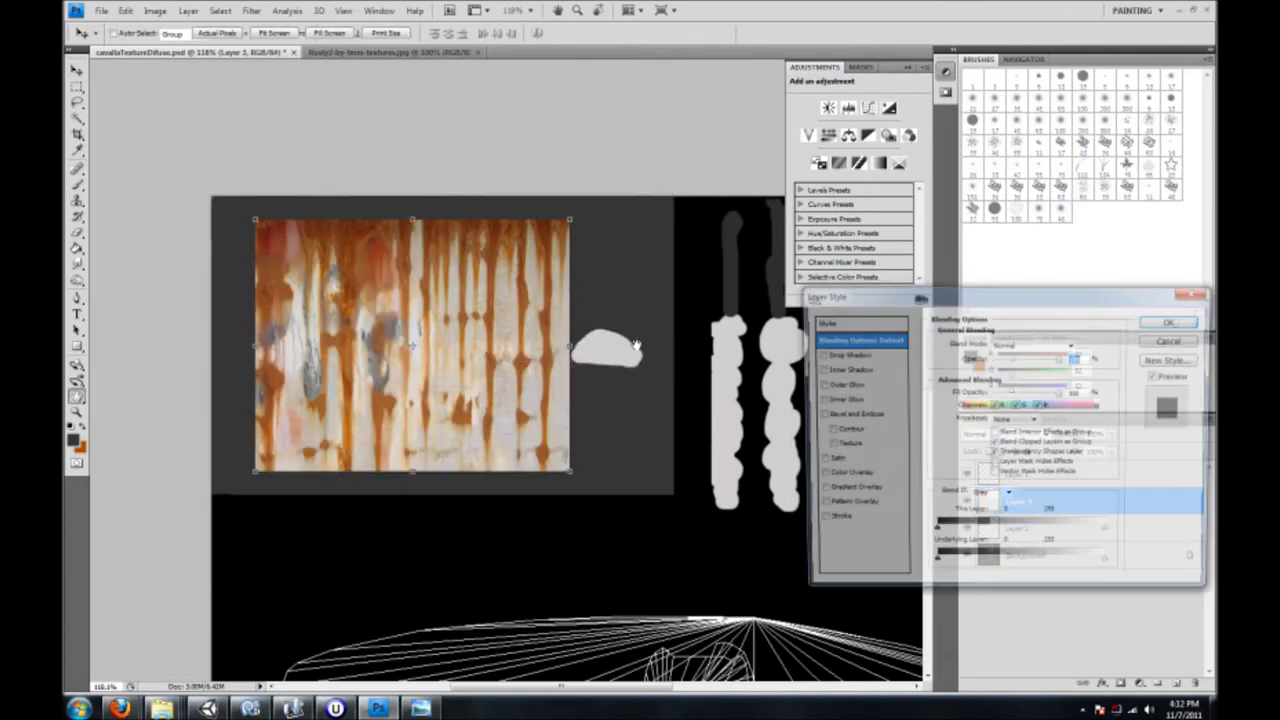
click(1035, 343)
click(1010, 400)
key(Down)
key(Down)
key(Down)
key(Down)
key(Down)
key(Down)
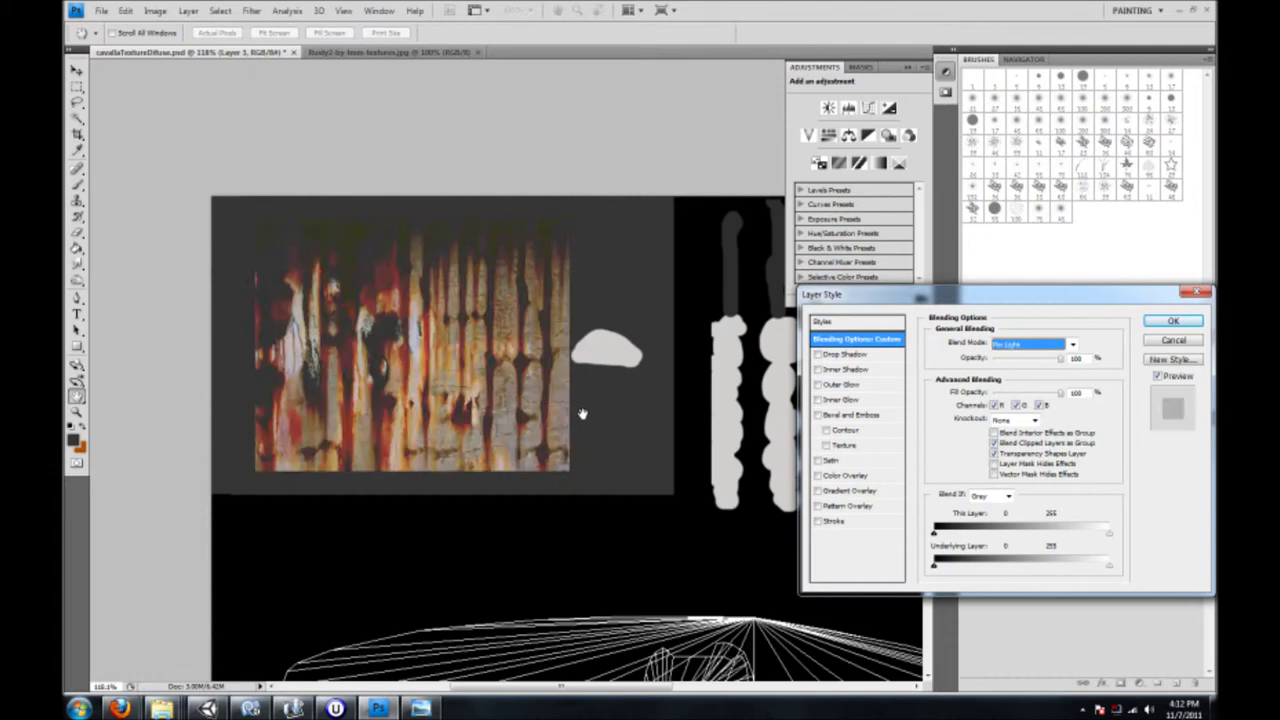
key(Down)
key(Down)
key(Down)
key(Down)
key(Down)
key(Up)
key(Up)
key(Up)
key(Up)
key(Up)
key(Up)
key(Up)
key(Up)
key(Up)
key(Up)
key(Up)
key(Up)
key(Up)
key(Up)
key(Up)
key(Up)
key(Up)
key(Up)
key(Up)
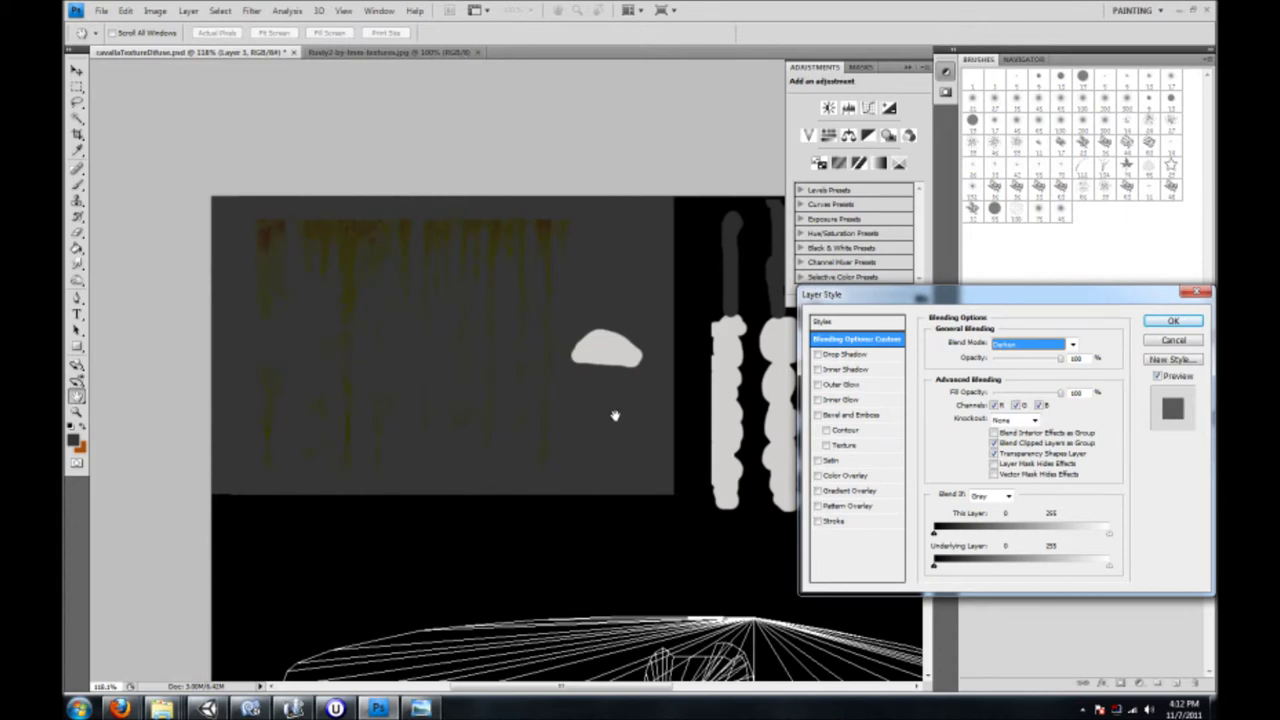
key(Down)
key(Tab)
key(Return)
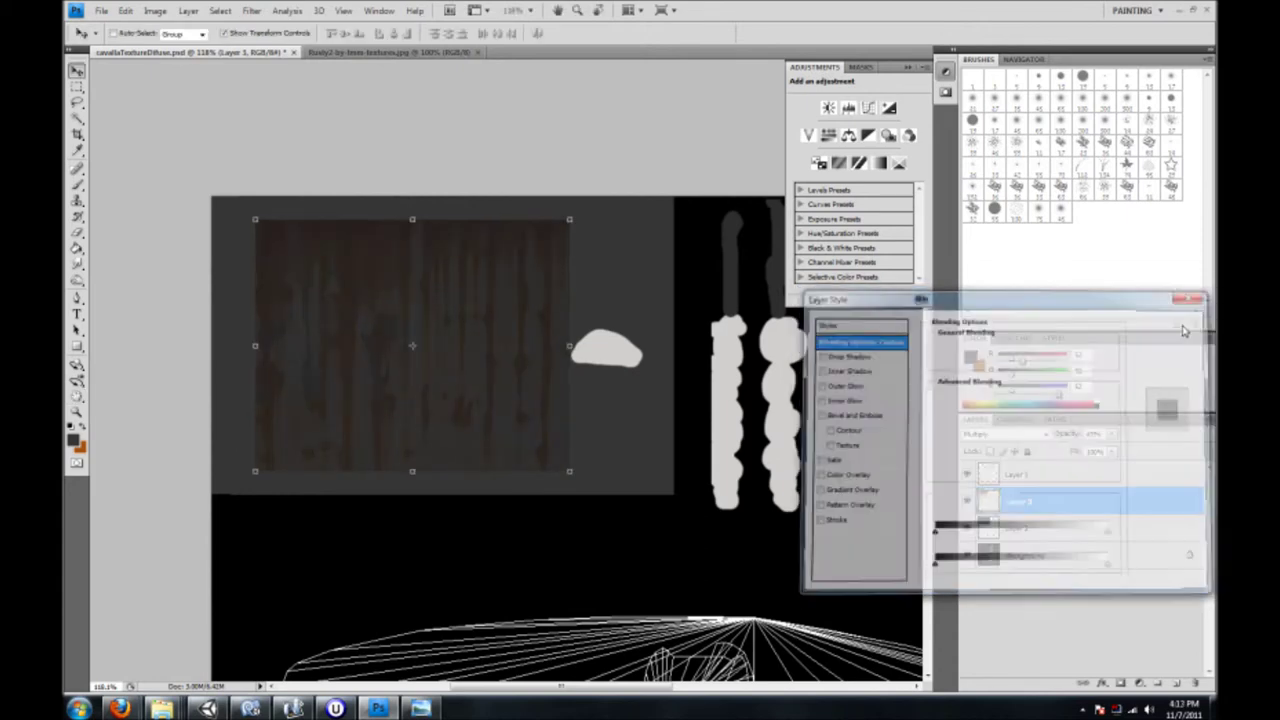
click(966, 528)
key(ctrl+t)
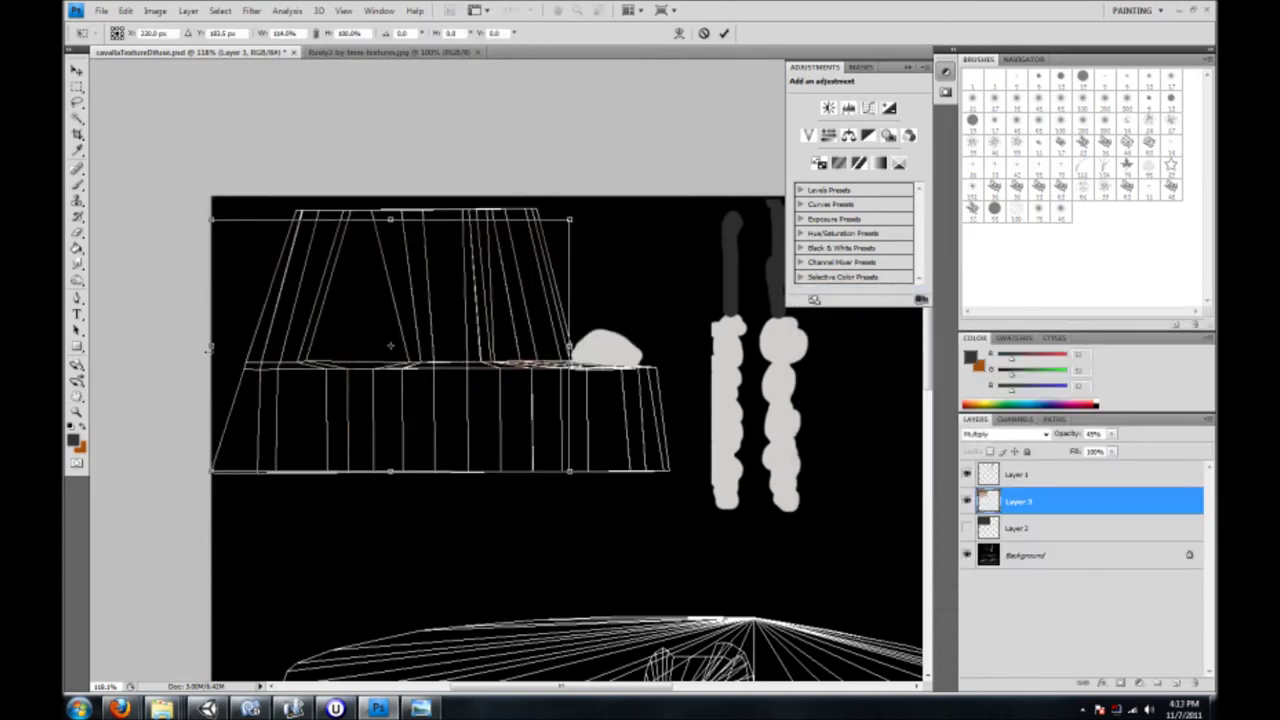
Commit the rust resize, check the conning tower on the 3D model, then hide the textured layer
key(Return)
click(1030, 528)
click(966, 528)
click(335, 709)
mouse_move(718, 448)
mouse_down()
mouse_move(780, 457)
mouse_move(794, 446)
mouse_up()
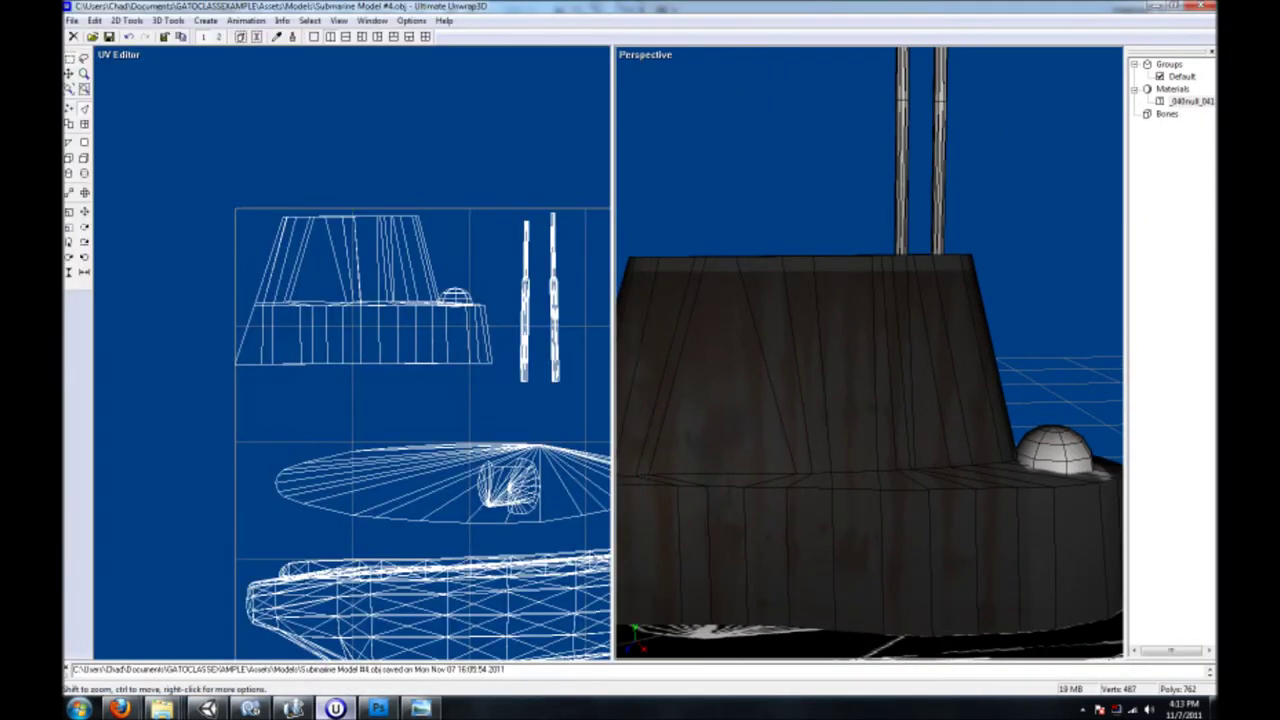
click(378, 709)
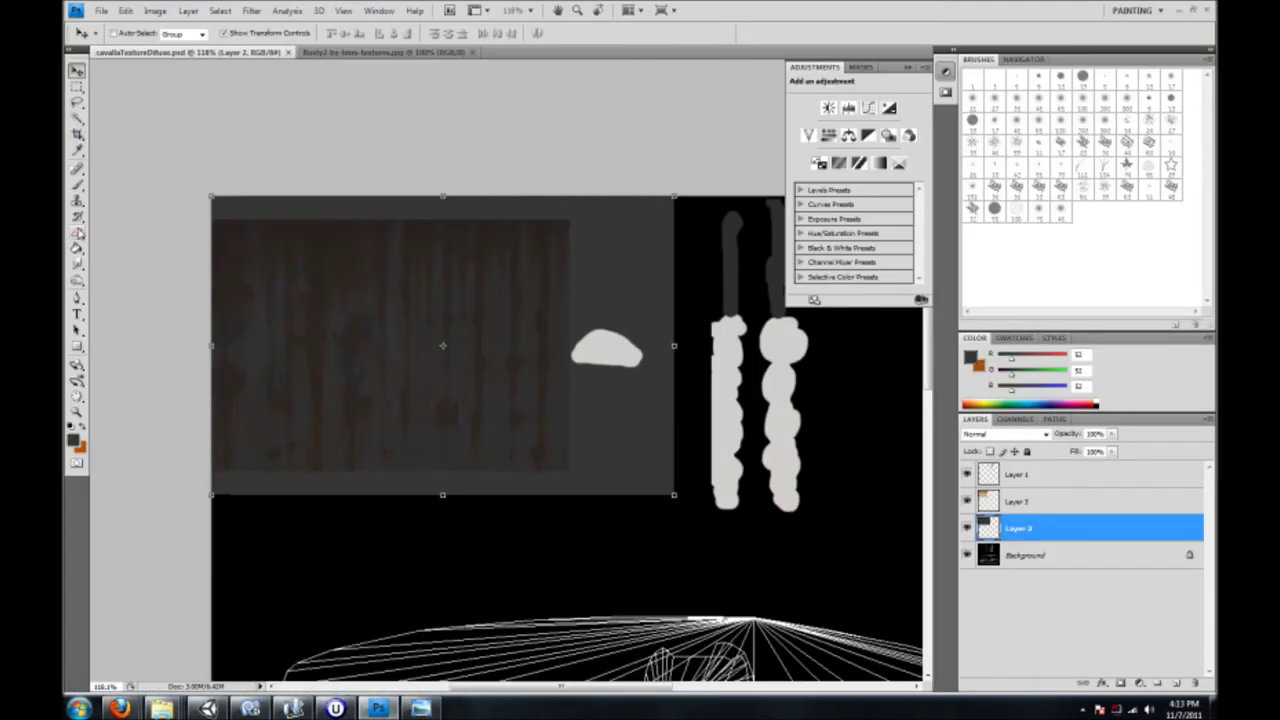
click(966, 501)
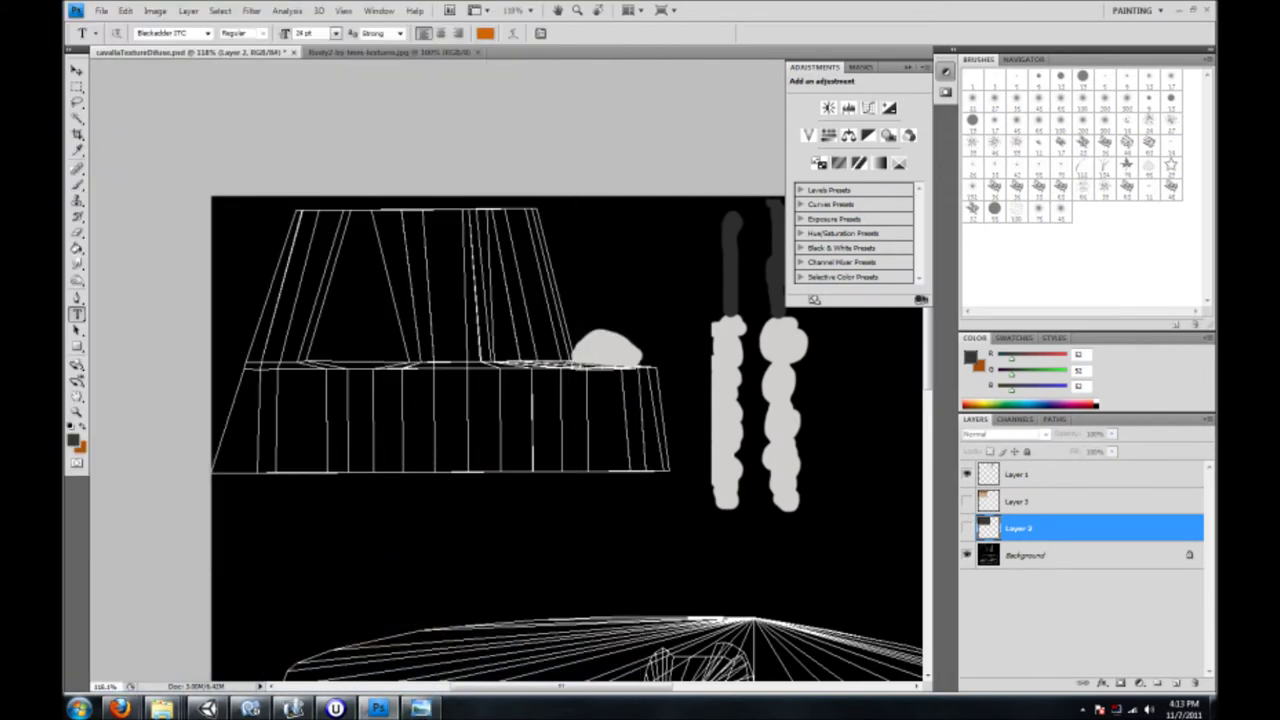
Create a white '244' text box over the tower in a new font
drag(363, 404, 483, 450)
click(485, 33)
click(902, 208)
key(ctrl+a)
click(207, 33)
click(191, 100)
Enlarge the 244 text, reorder the texture layer and make it visible again
click(420, 708)
click(345, 33)
click(320, 150)
click(77, 87)
drag(1016, 501, 1005, 499)
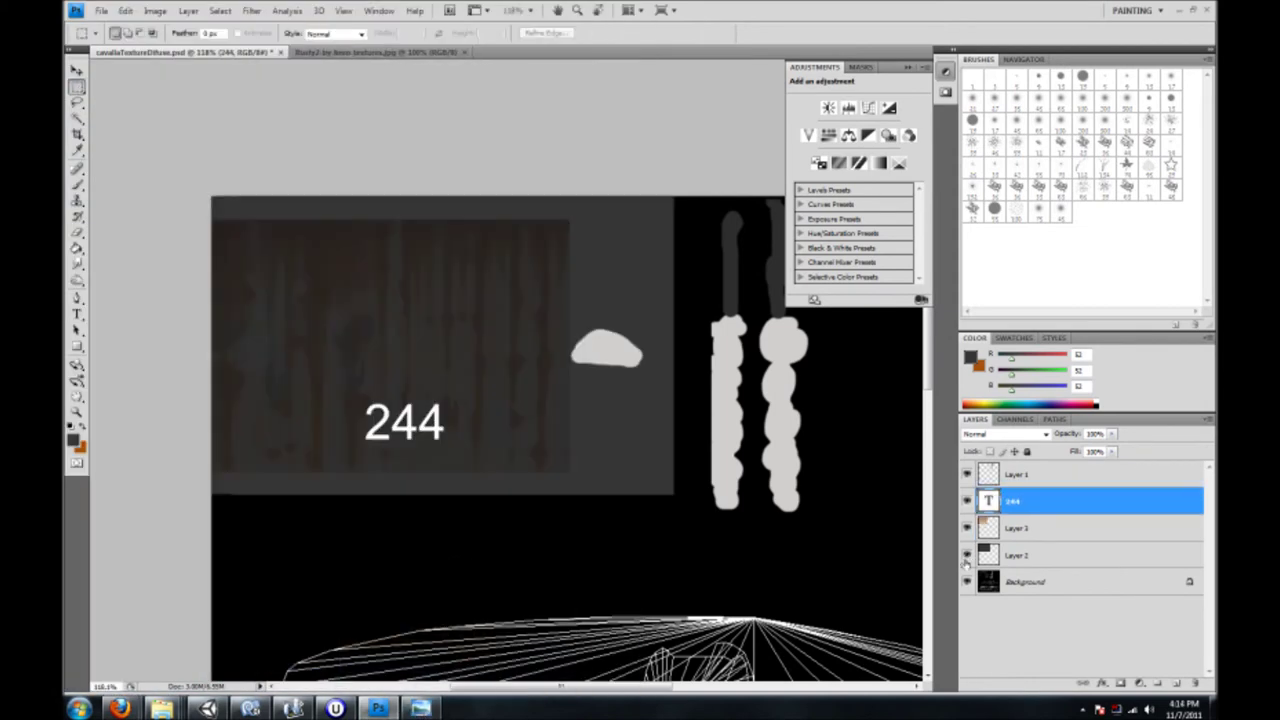
click(1032, 537)
Orbit the 3D preview around the submarine's rusted tower showing the white 244
click(335, 708)
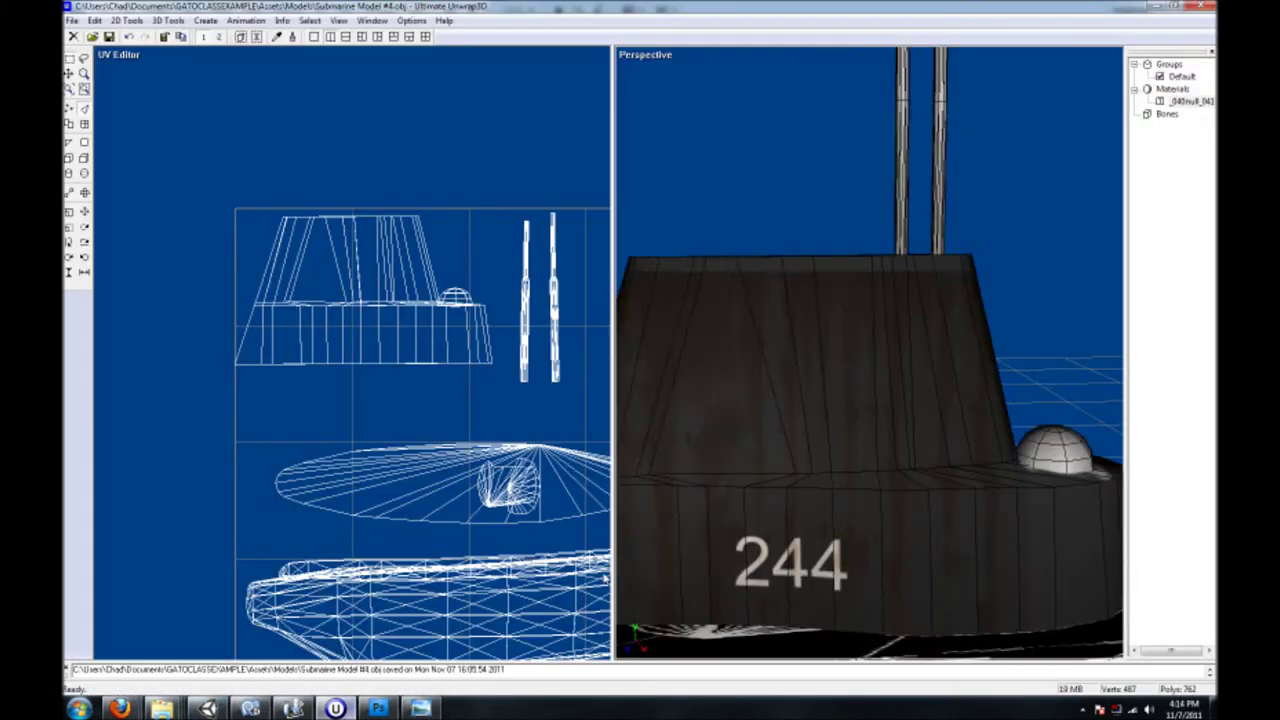
drag(720, 530, 785, 537)
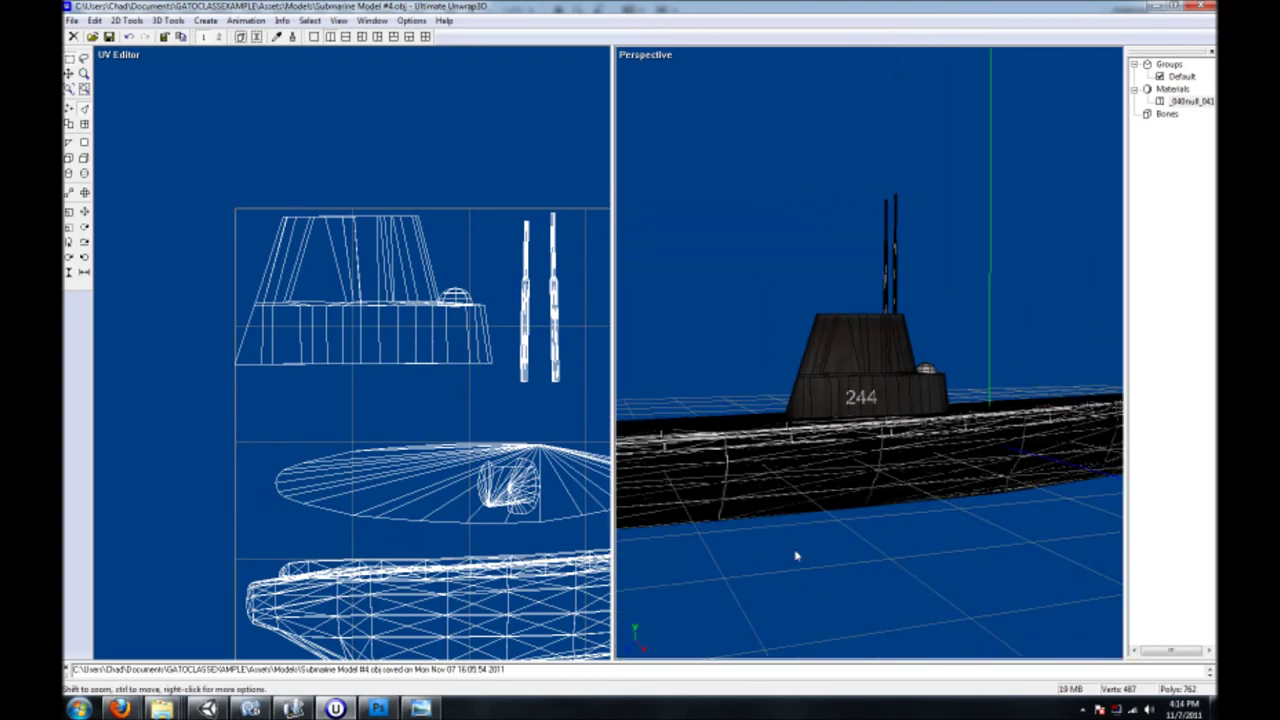